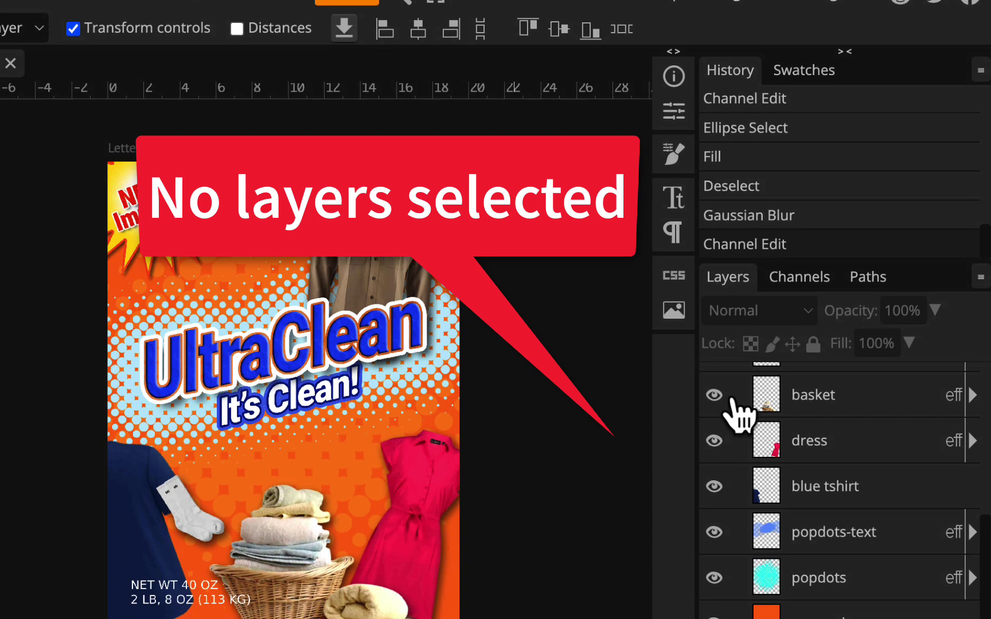
Add a new alpha channel and place a circular selection centred horizontally in the upper part of the page
left_click(797, 292)
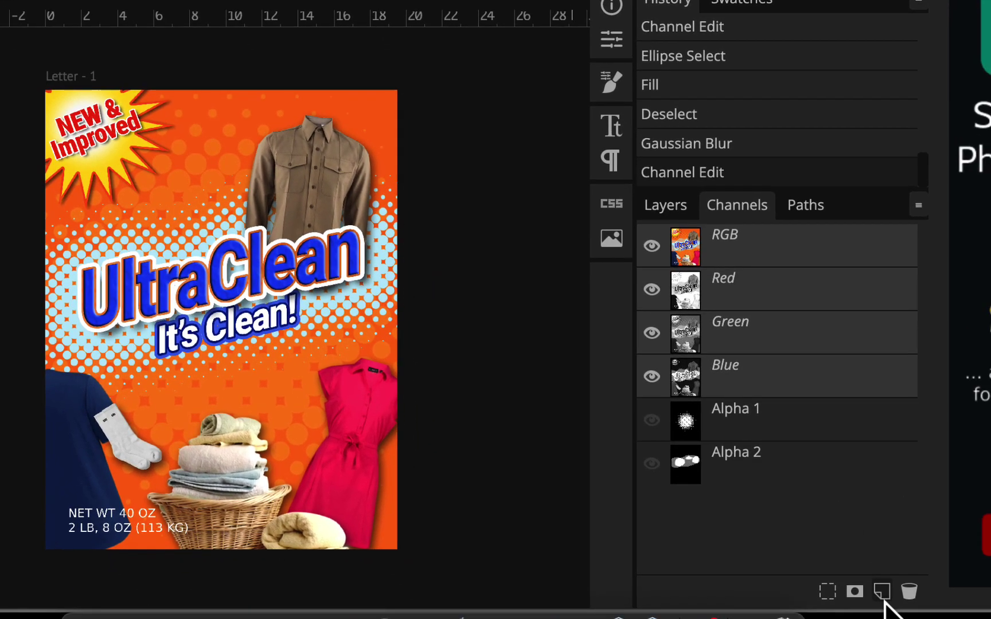
left_click(882, 590)
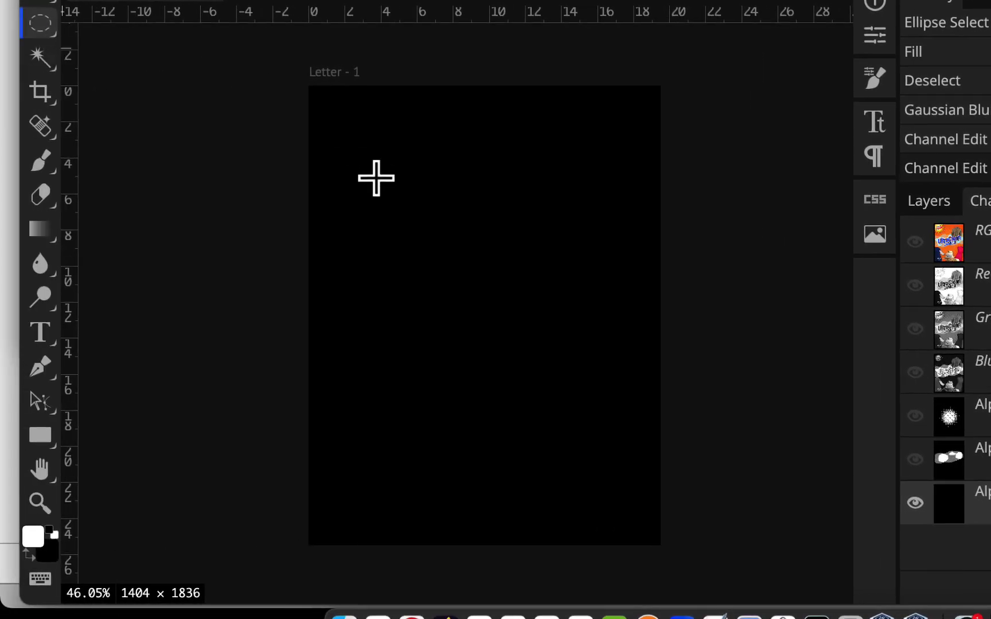
left_click_drag(377, 178, 614, 424)
left_click_drag(532, 330, 529, 317)
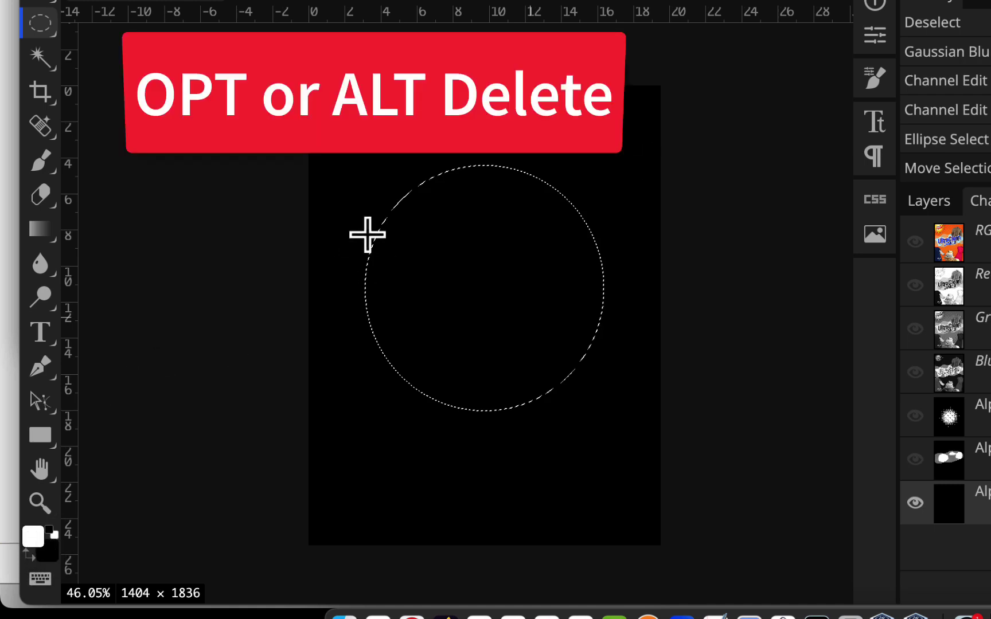
Fill the circular selection with the white foreground colour and deselect it
key("alt+Delete")
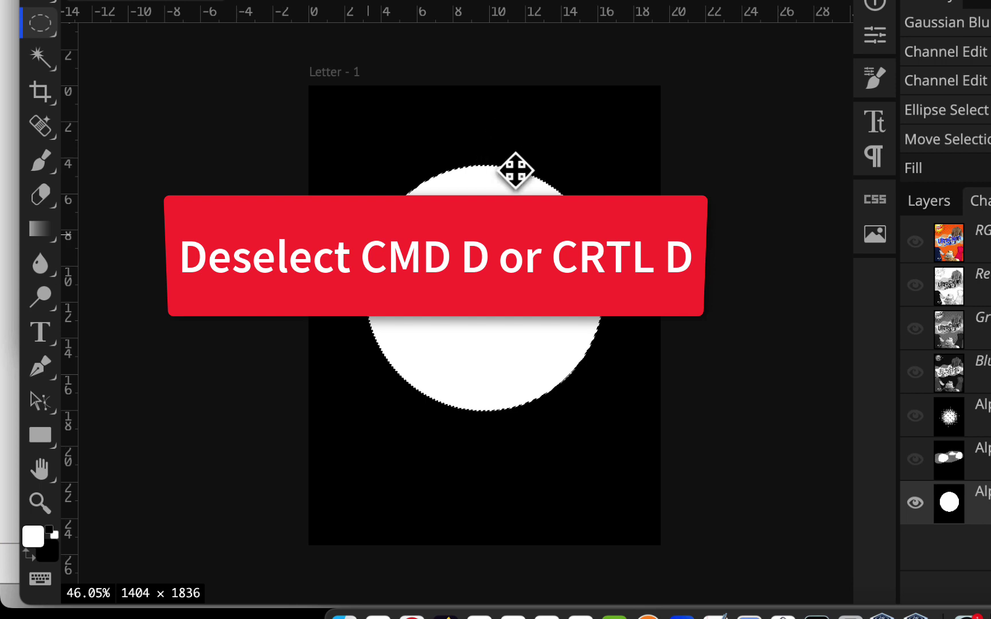
left_click(246, 6)
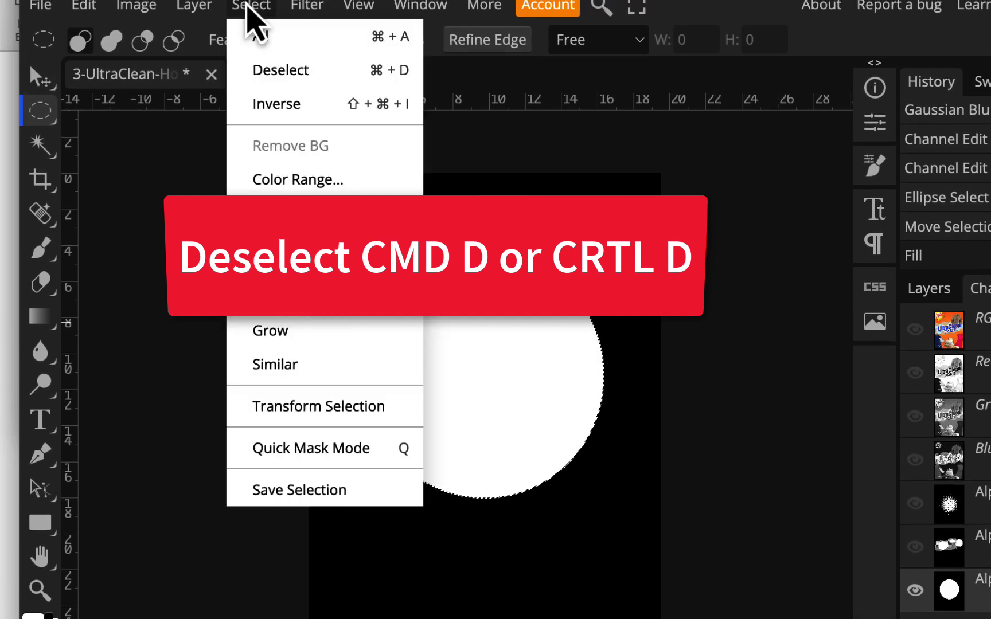
left_click(262, 69)
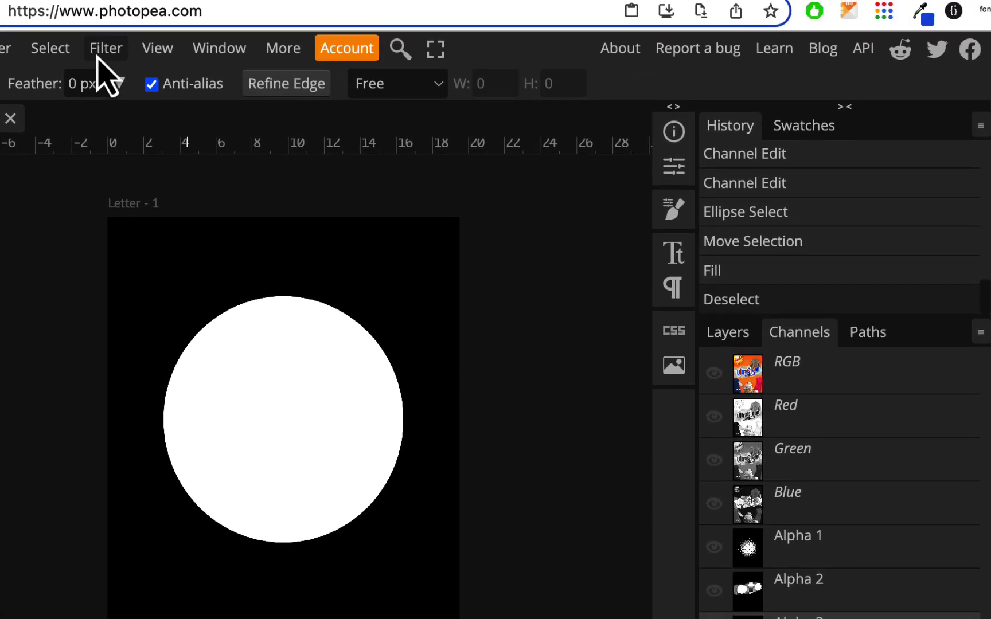
Try to apply a Gaussian Blur to the white circle without a layer selected
left_click(104, 56)
mouse_move(137, 354)
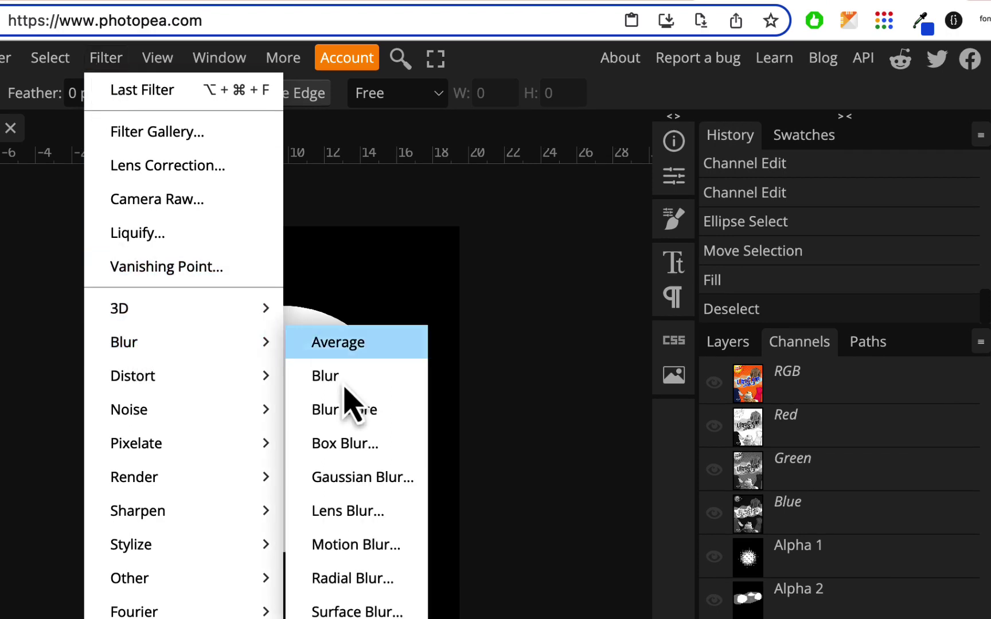
left_click(376, 474)
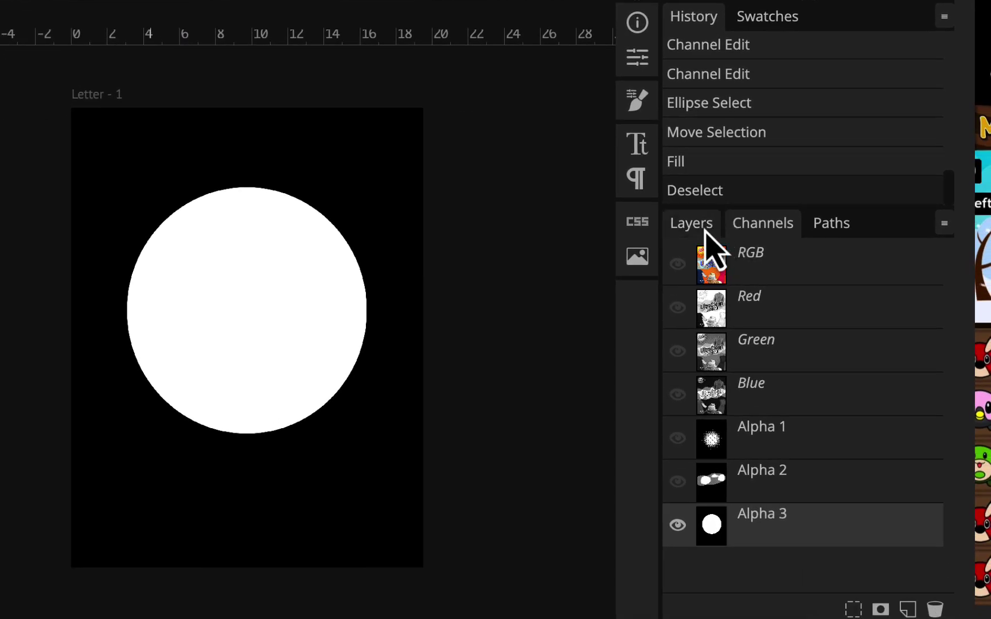
Select the "orange bg" layer and make Alpha 3 the only active channel again
left_click(740, 346)
scroll(785, 365, "down", 5)
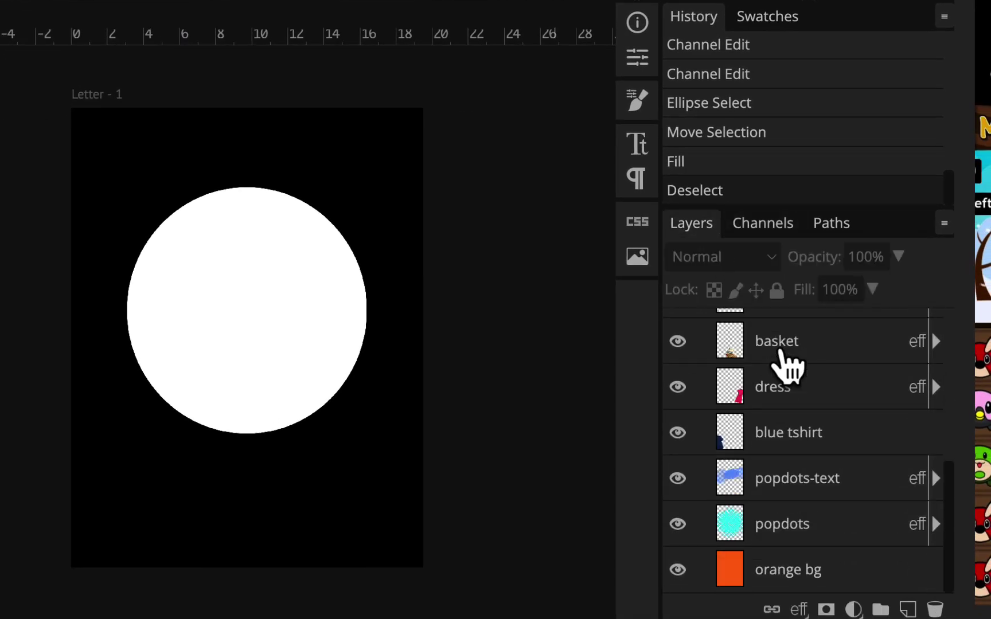
left_click(793, 567)
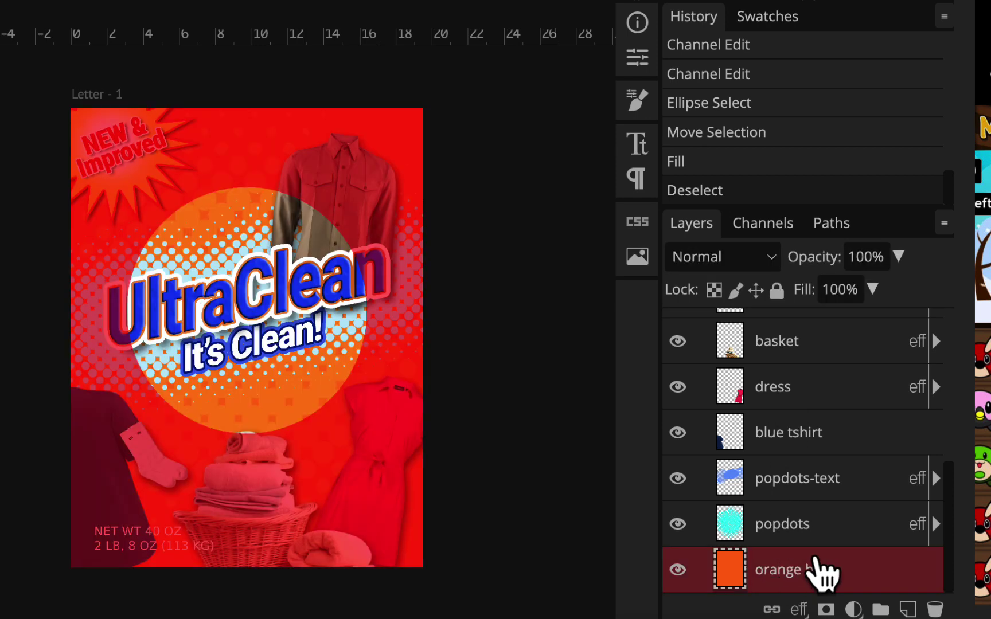
left_click(772, 222)
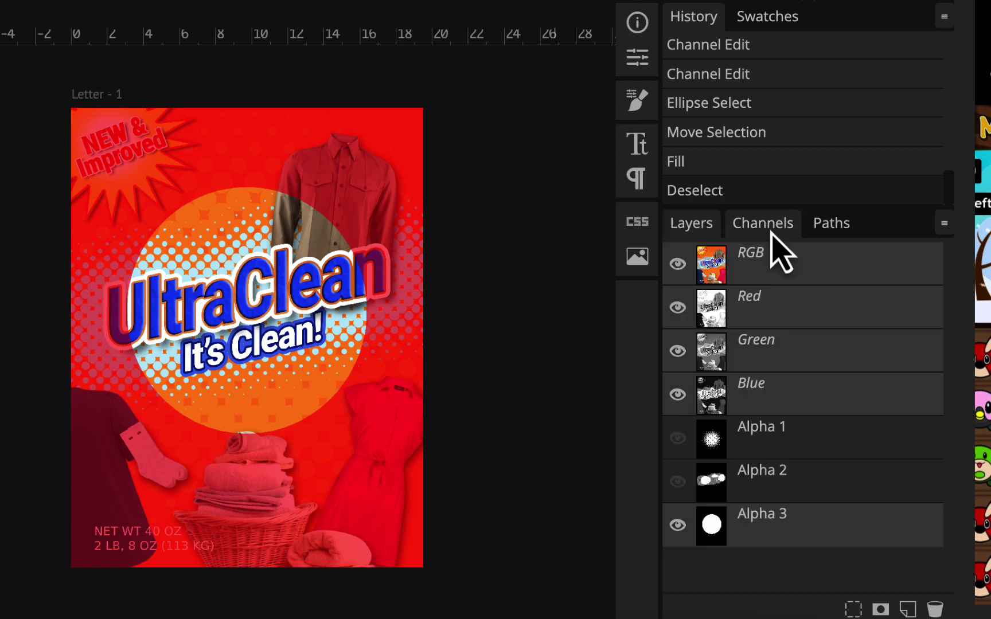
left_click(802, 539)
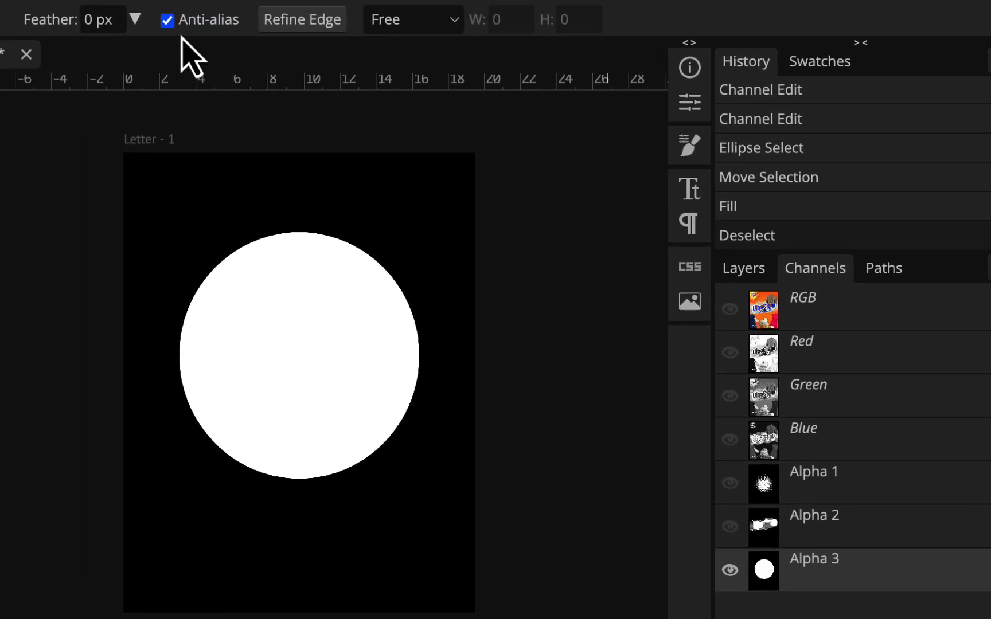
Apply a Gaussian Blur with a radius of 116 px to the white circle in the Alpha 3 channel
left_click(183, 31)
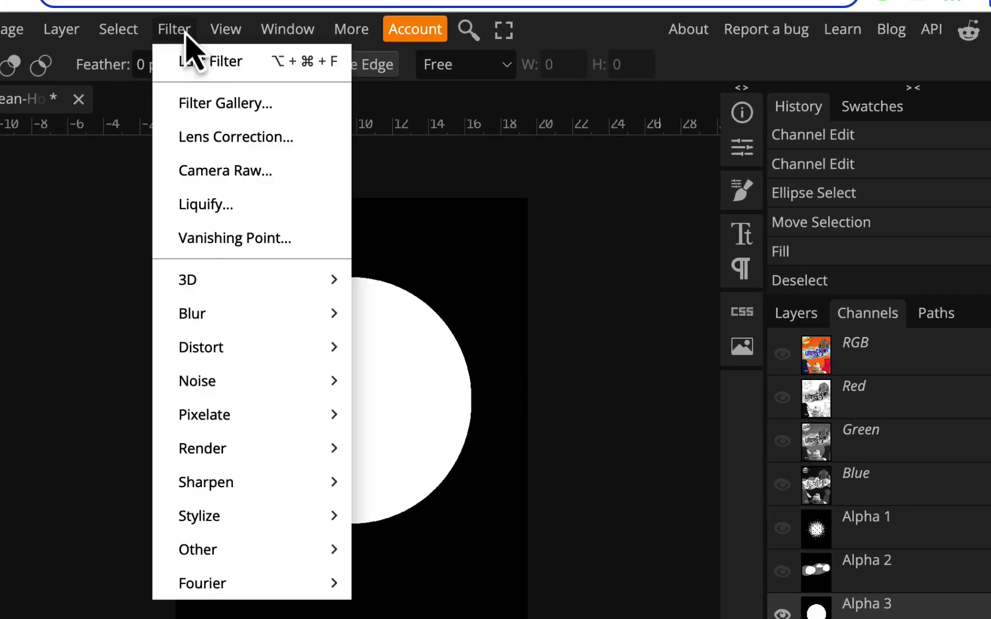
mouse_move(207, 319)
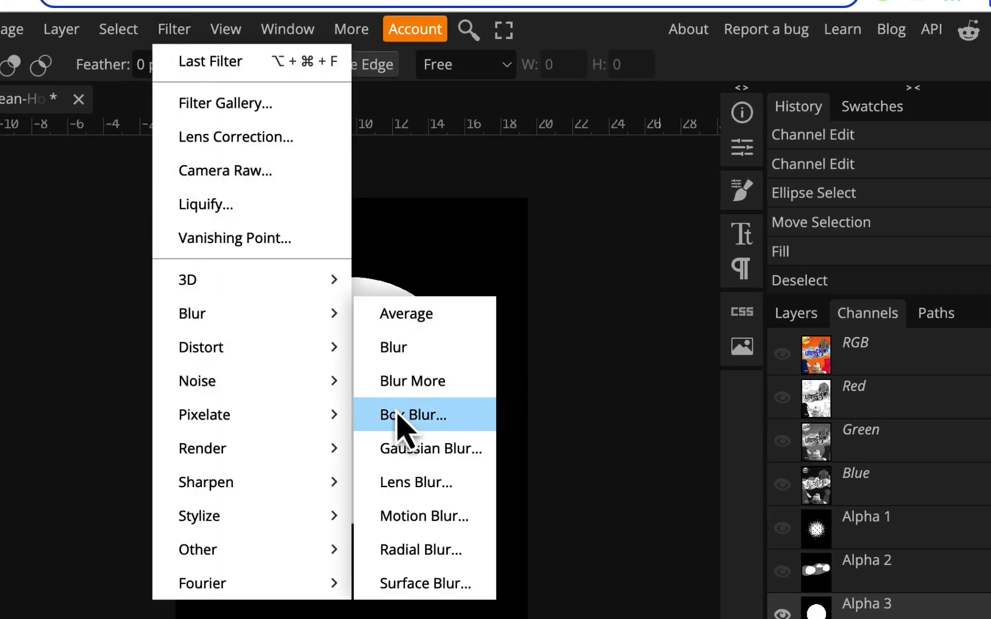
left_click(408, 449)
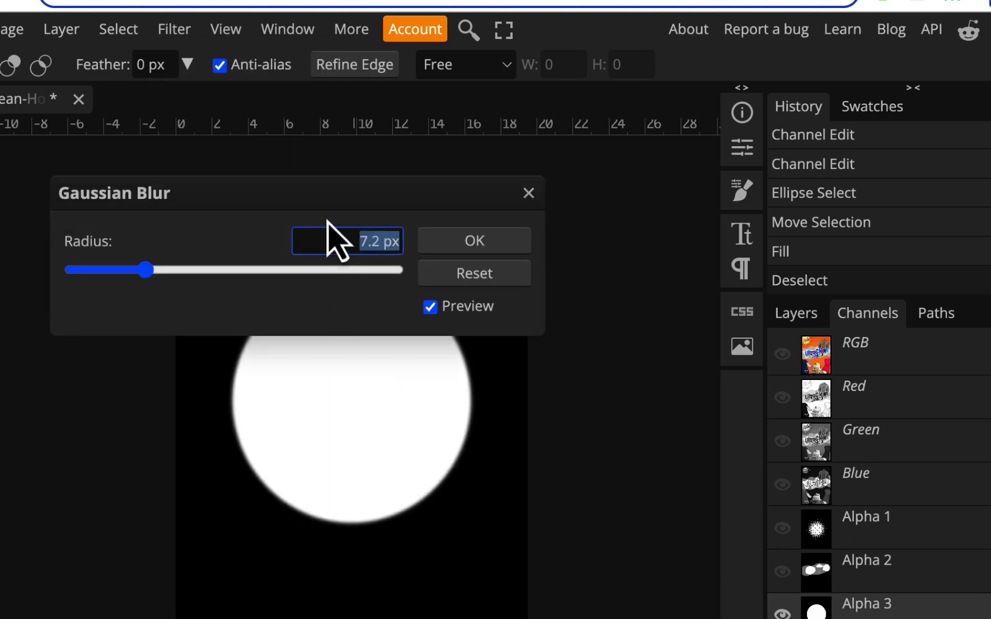
left_click_drag(316, 199, 509, 106)
left_click_drag(344, 179, 471, 179)
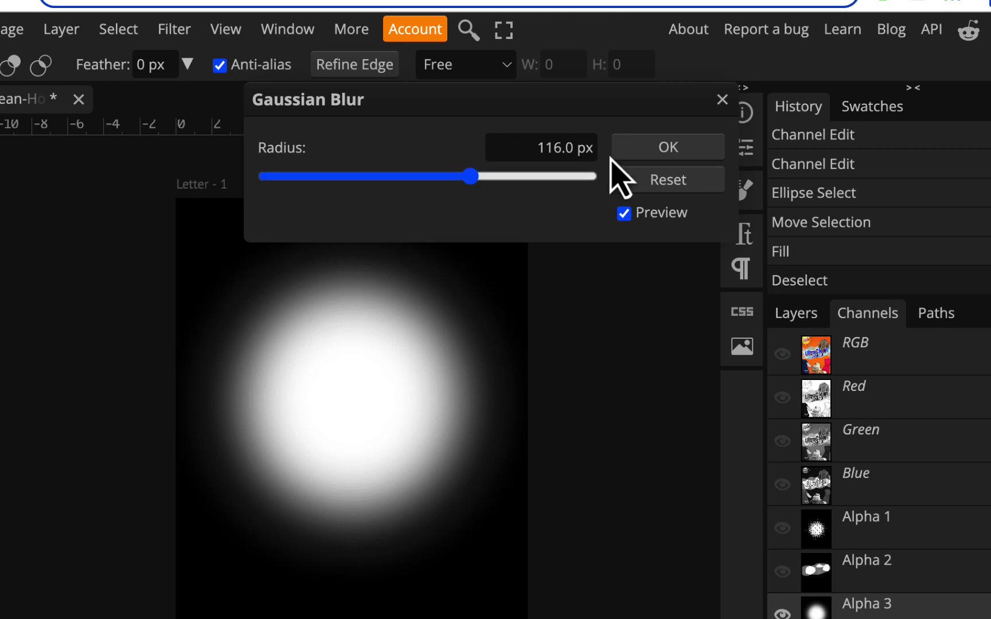
left_click(645, 149)
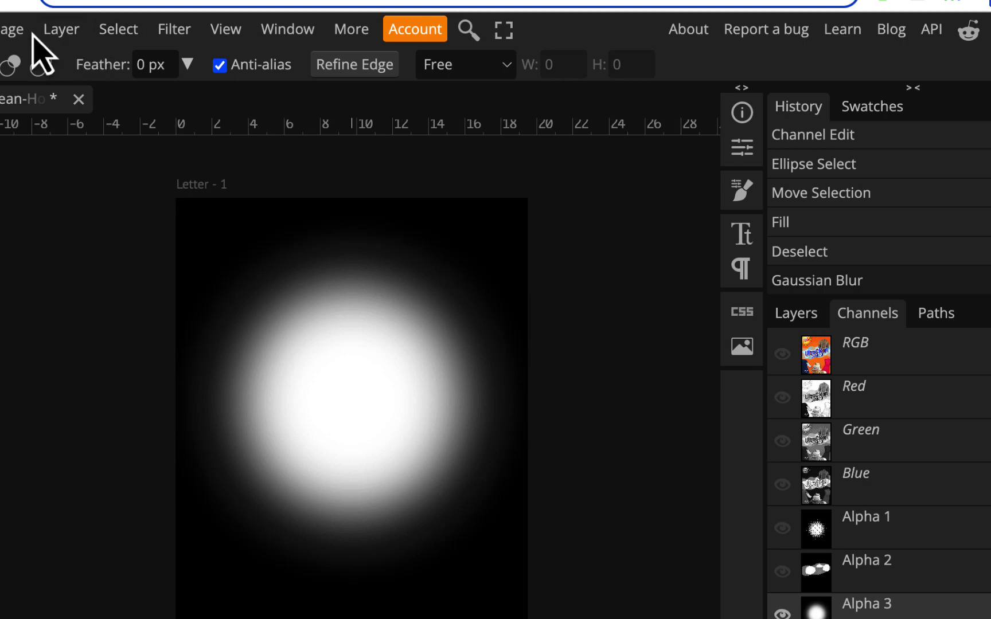
Invert the blurred circle in the Alpha 3 channel
left_click(11, 29)
mouse_move(54, 116)
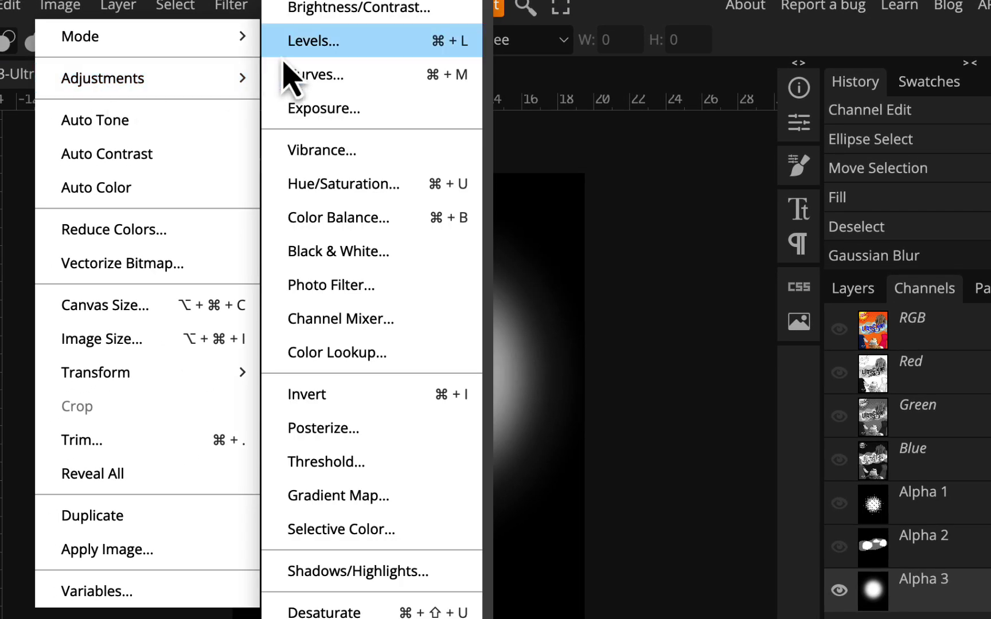
left_click(349, 399)
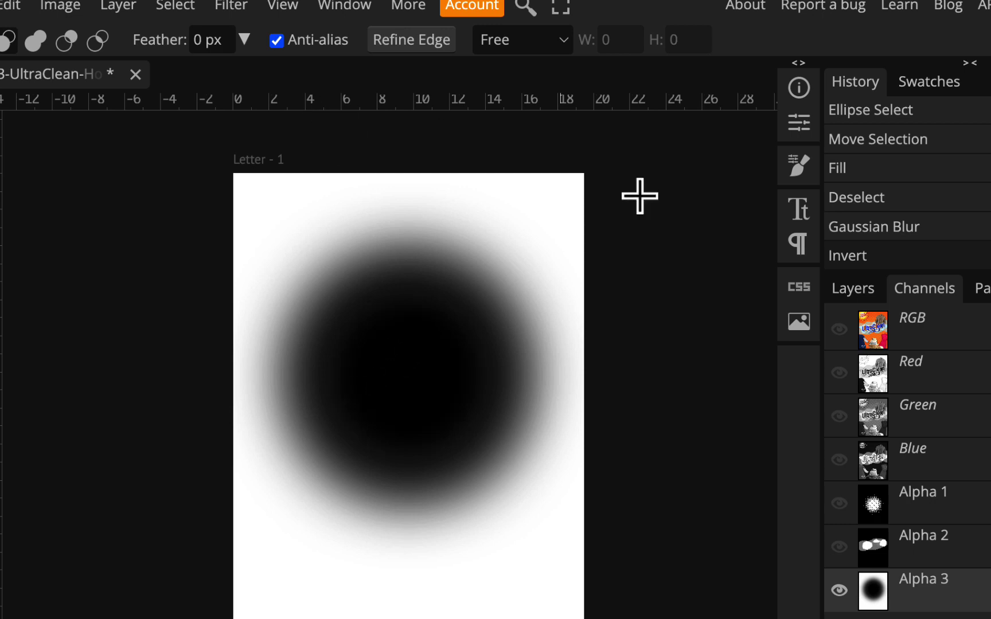
Apply a Color Halftone filter to the Alpha 3 channel with a 45 px radius and all three angles at 45°
left_click(859, 289)
scroll(966, 579, "down", 5)
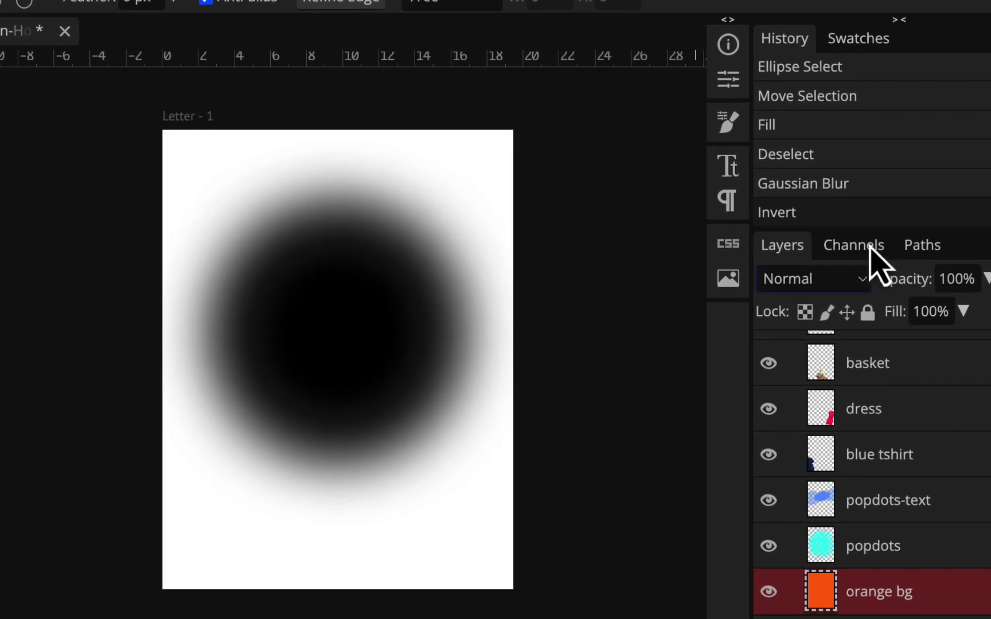
left_click(939, 287)
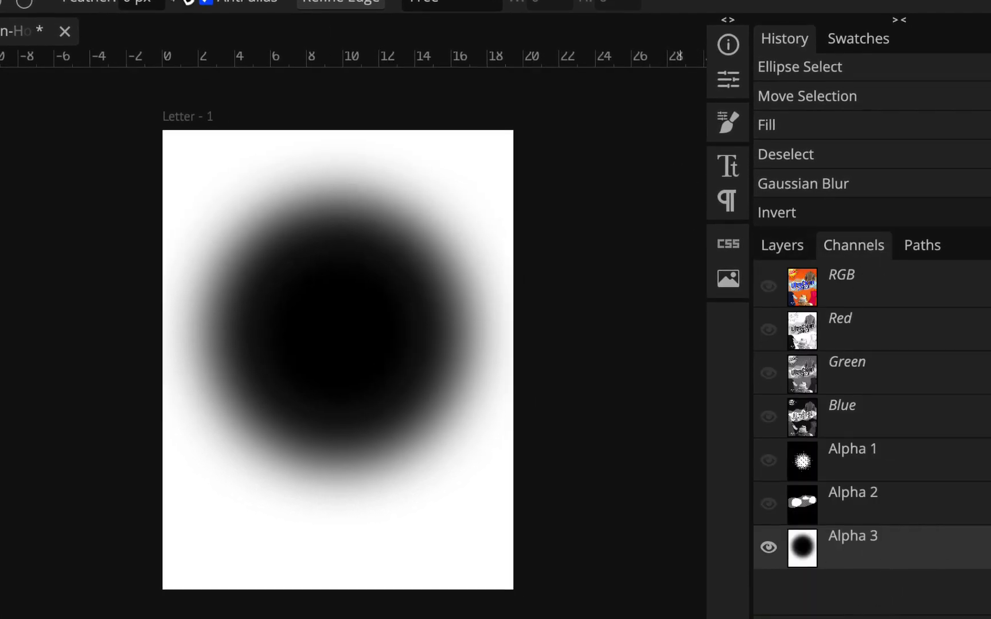
left_click(161, 0)
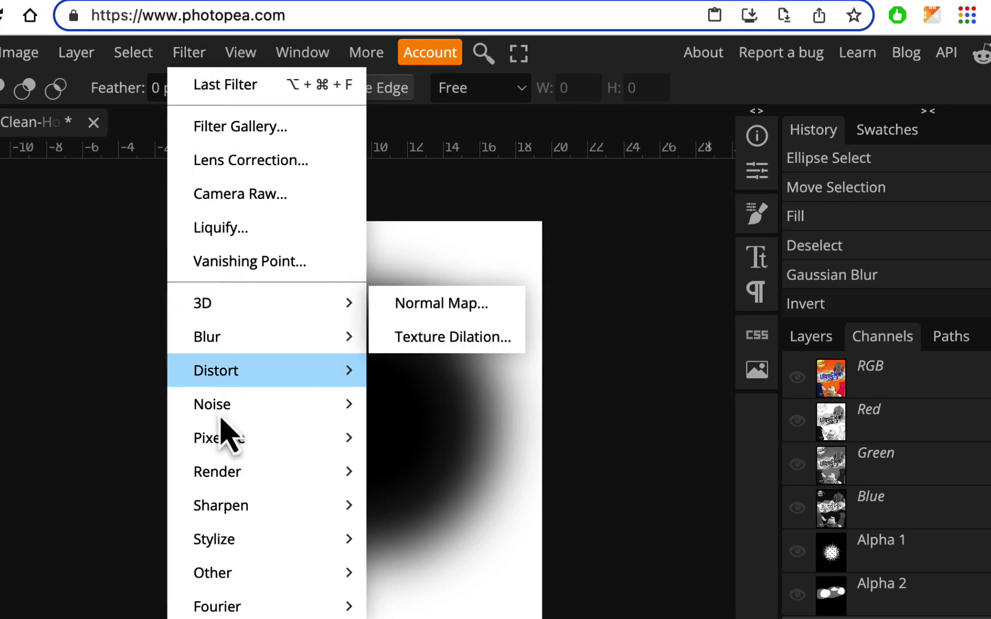
mouse_move(224, 450)
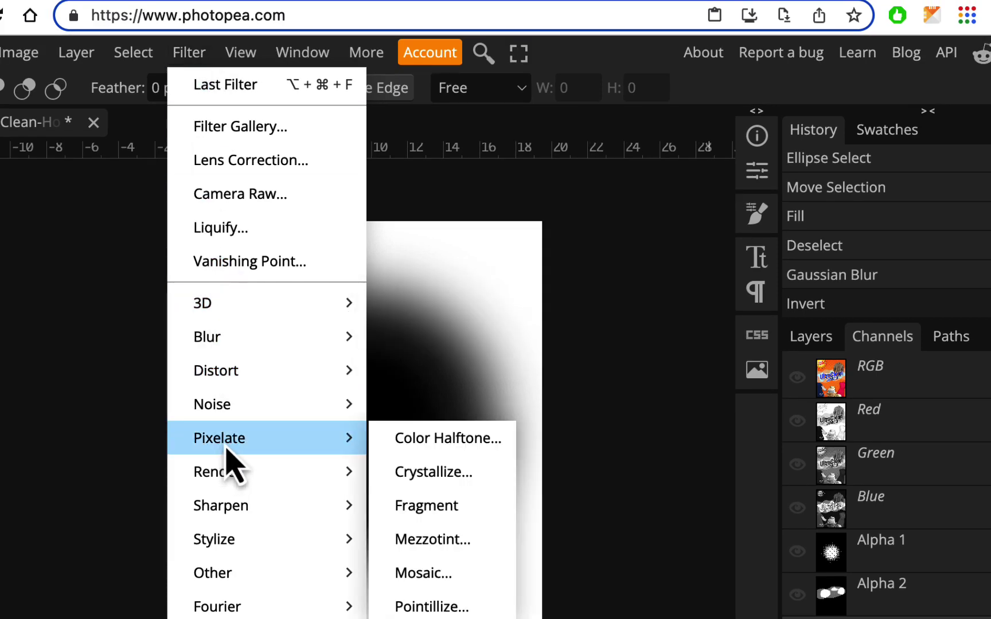
left_click(437, 442)
left_click_drag(335, 224, 776, 220)
left_click(835, 330)
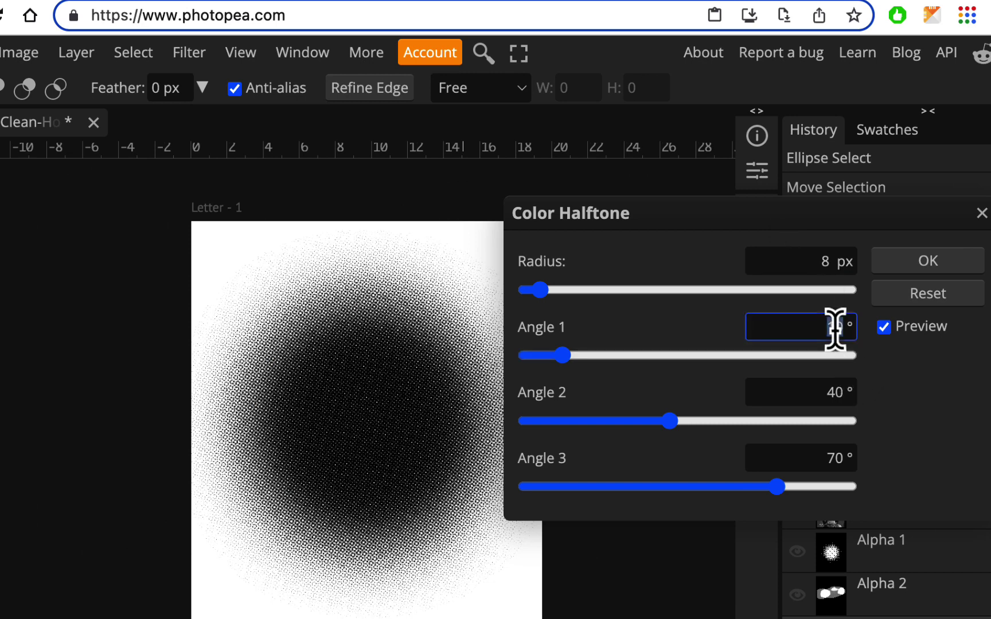
type("45")
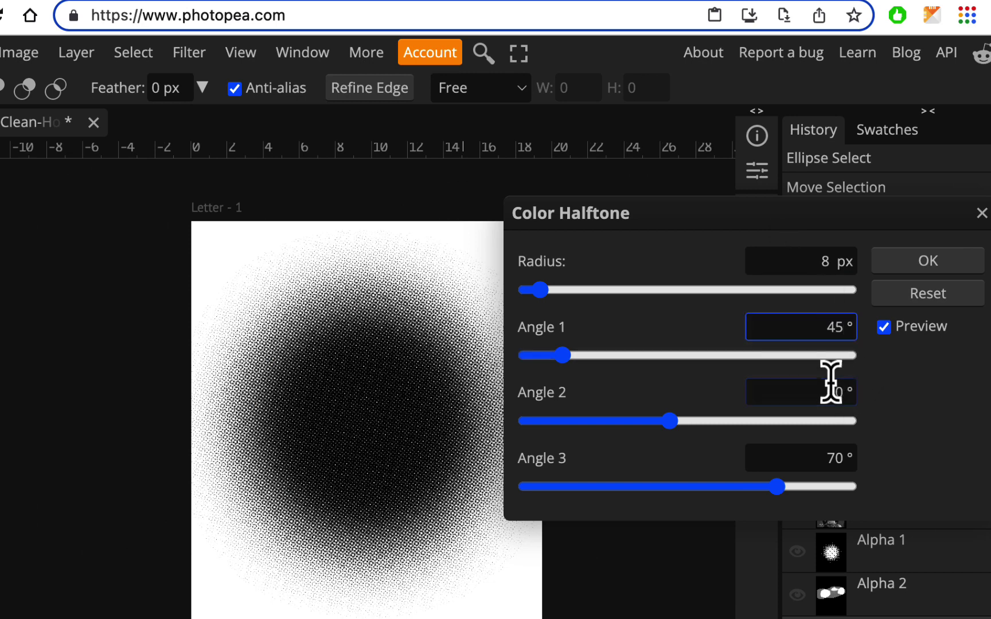
left_click(830, 383)
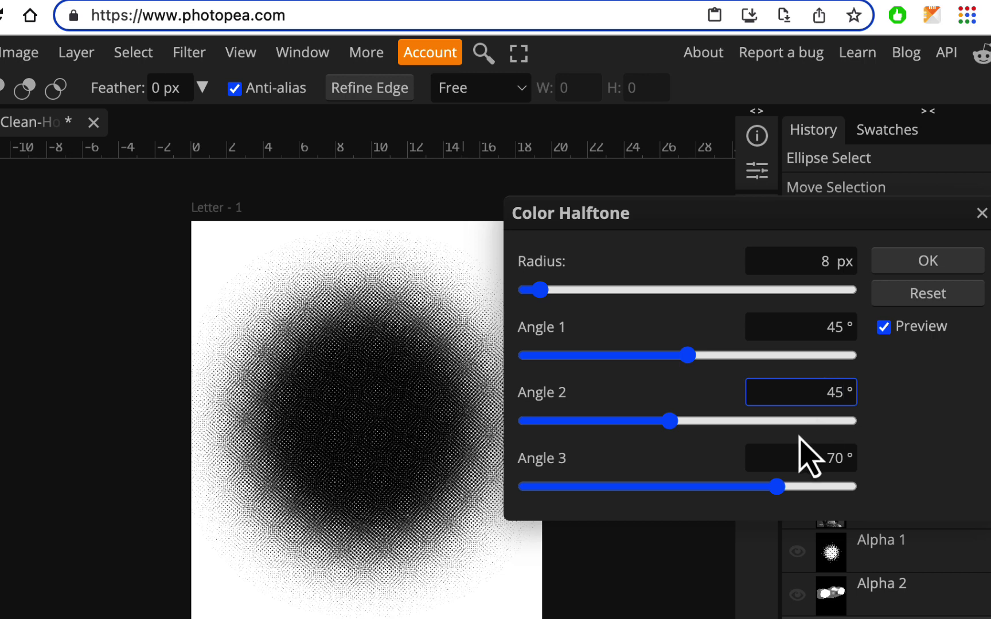
left_click(830, 457)
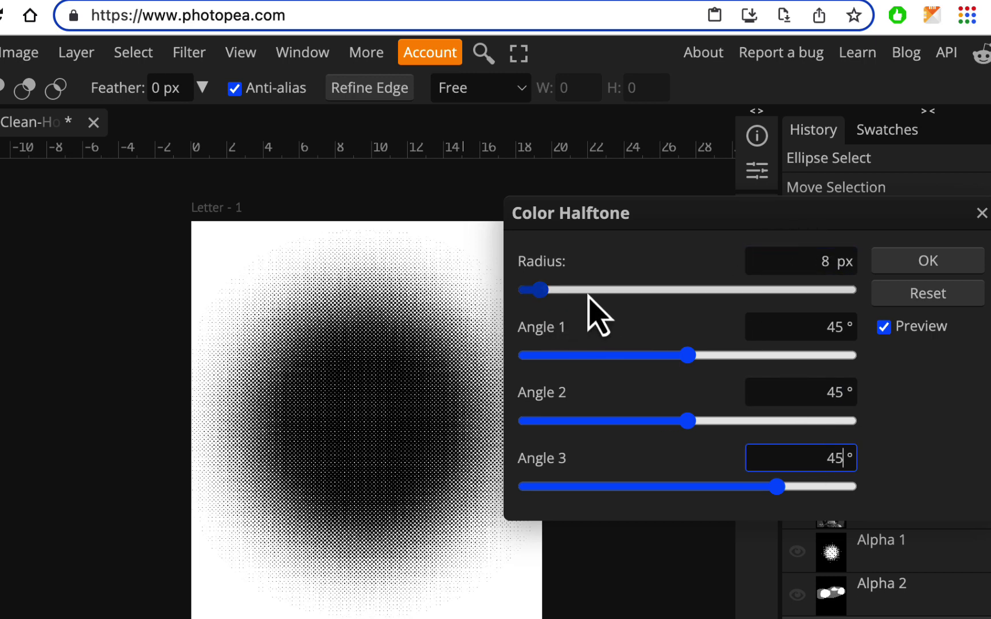
left_click_drag(587, 295, 665, 291)
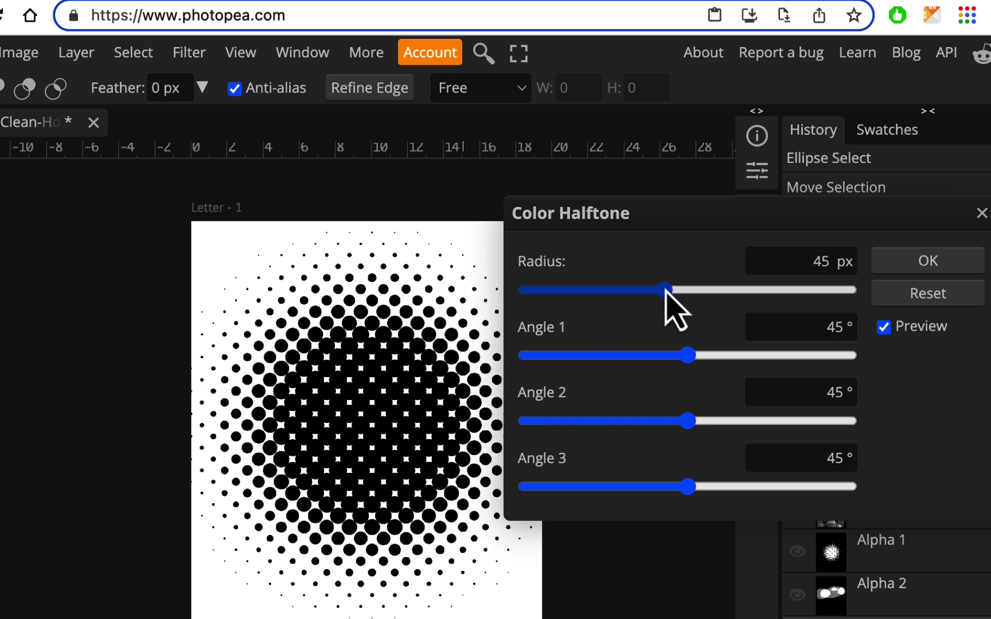
left_click(928, 262)
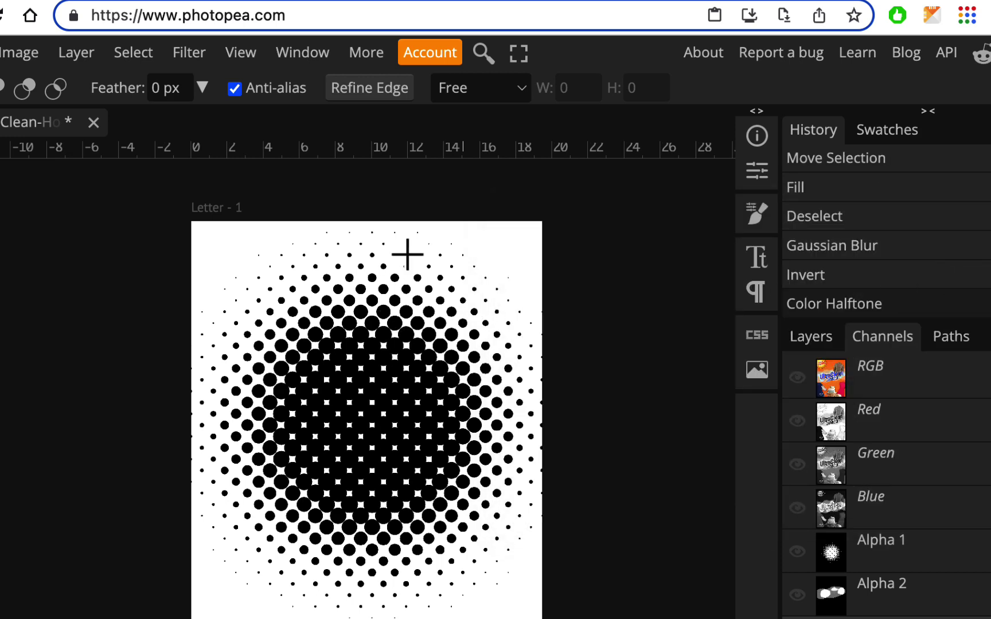
Invert the halftone dot pattern in the Alpha 3 channel
left_click(11, 55)
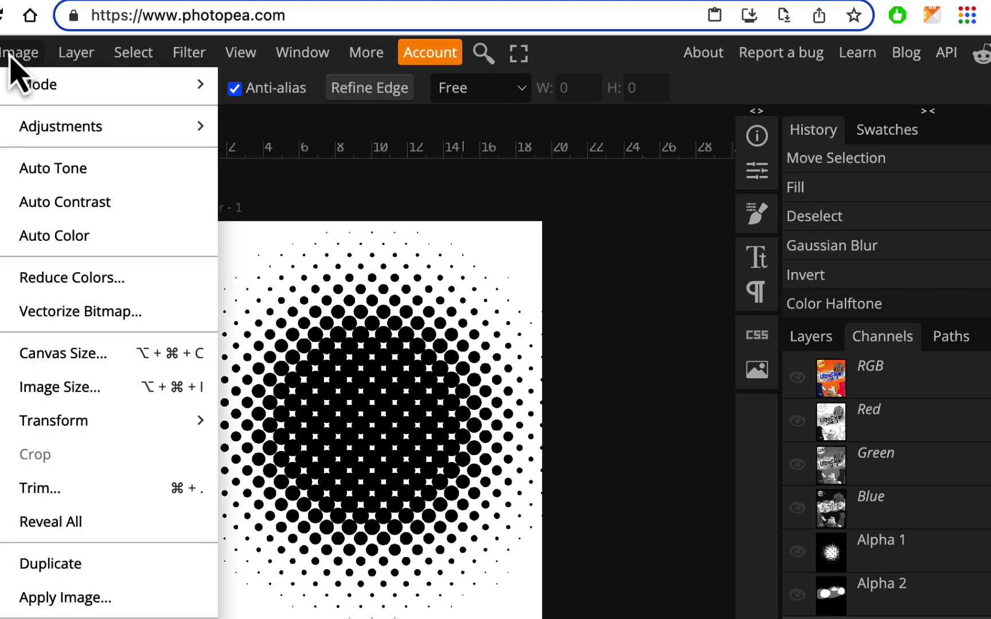
mouse_move(26, 135)
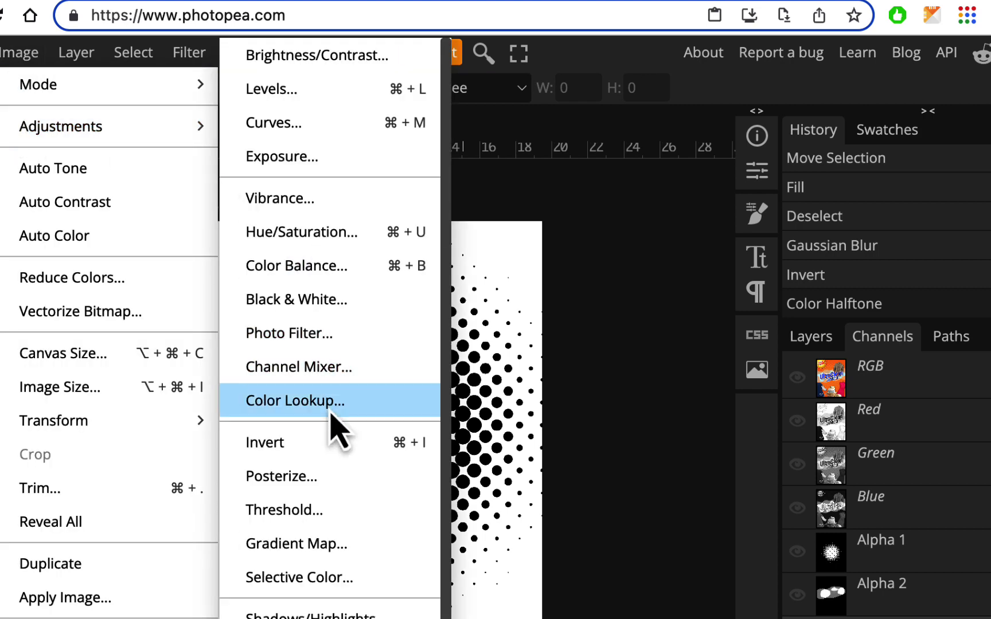
left_click(328, 443)
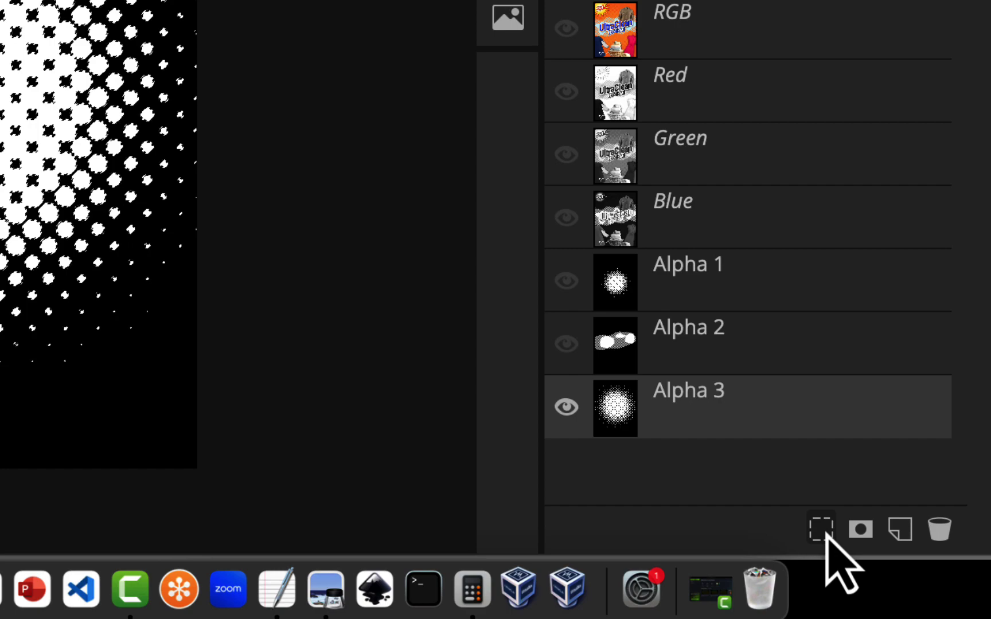
Load the halftone dots of Alpha 3 as a selection, activate the RGB composite and show the layer list
left_click(823, 531)
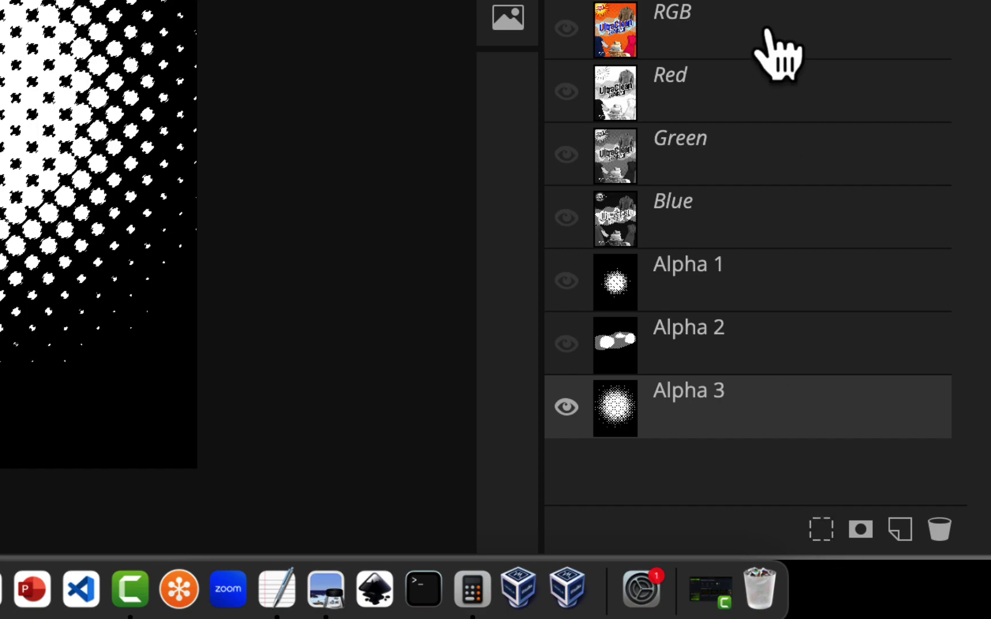
left_click(763, 30)
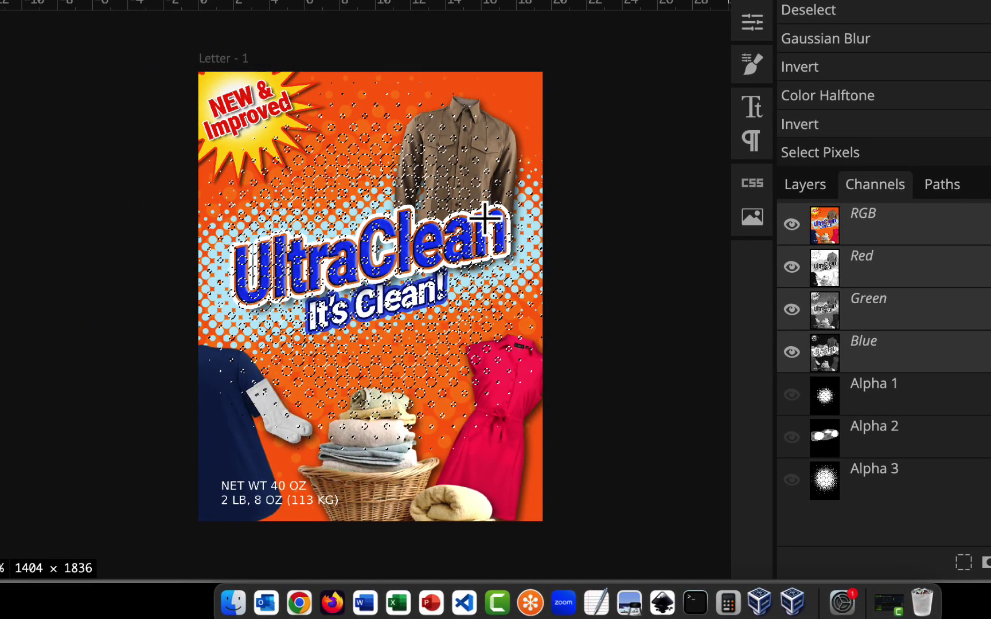
left_click(823, 188)
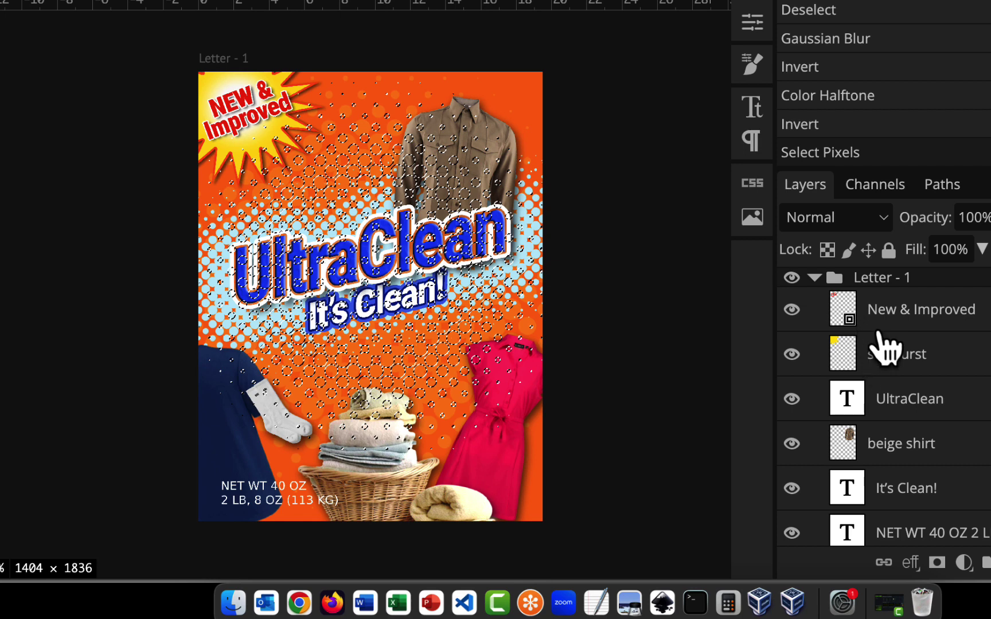
Add a new layer directly above the orange bg layer and name it practice dots
scroll(883, 349, "down", 5)
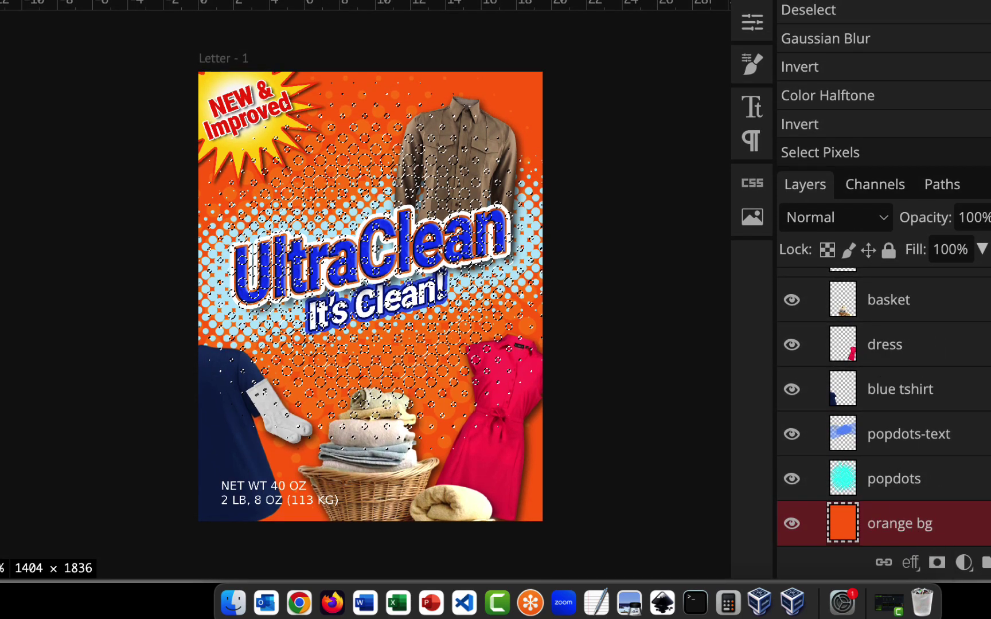
left_click(987, 563)
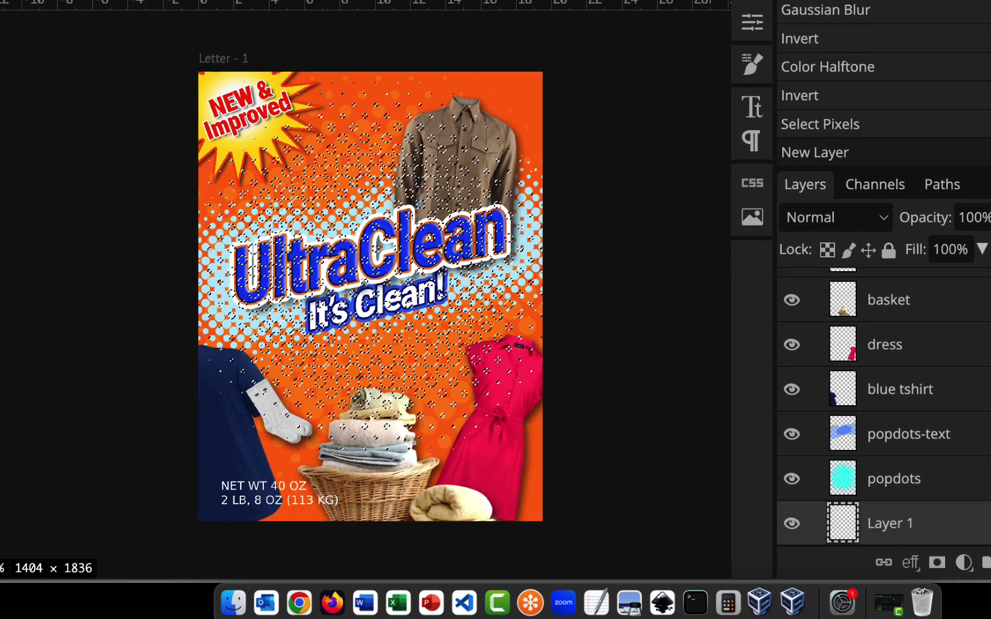
double_click(904, 517)
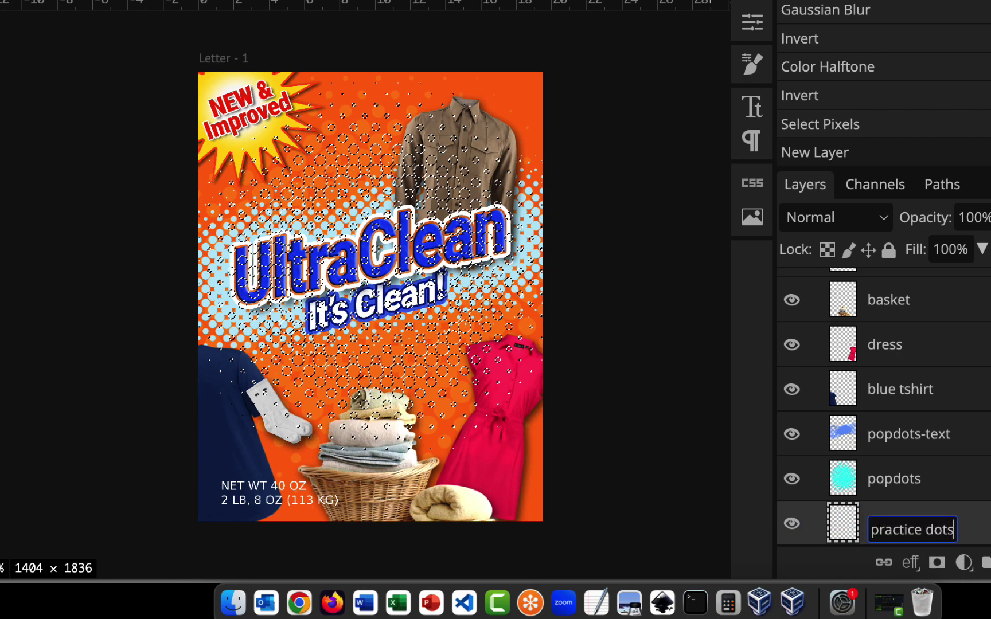
type("practice dots")
key("Return")
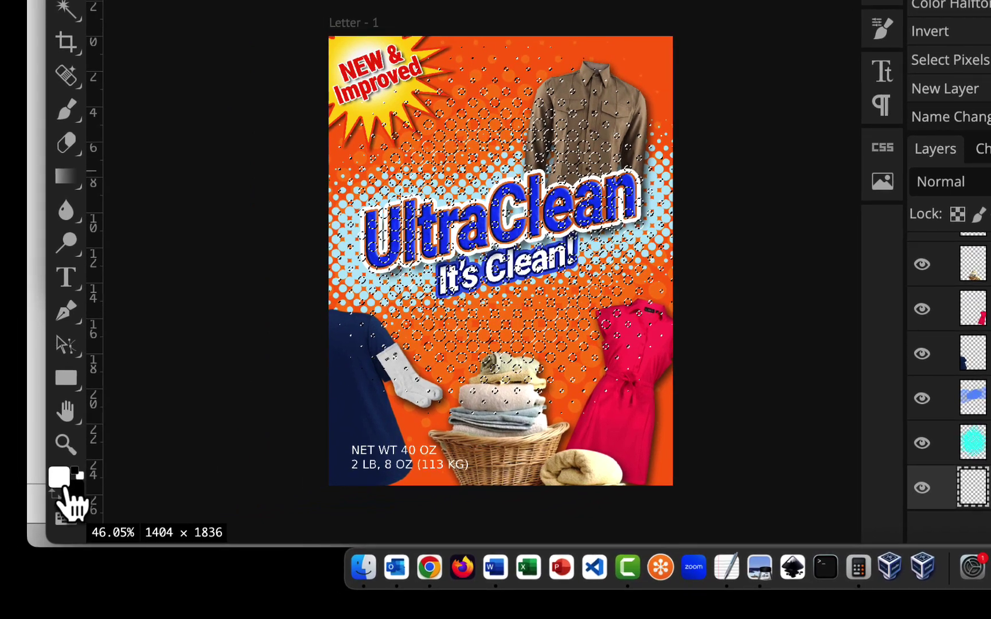
Set the foreground colour to light magenta #e784e7
left_click(65, 485)
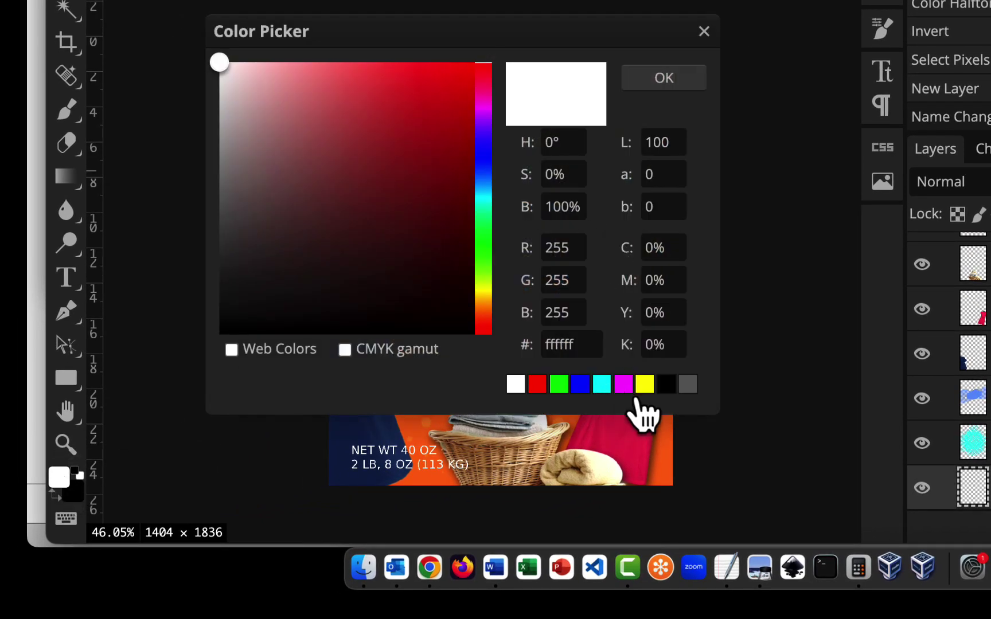
left_click(624, 384)
left_click(328, 88)
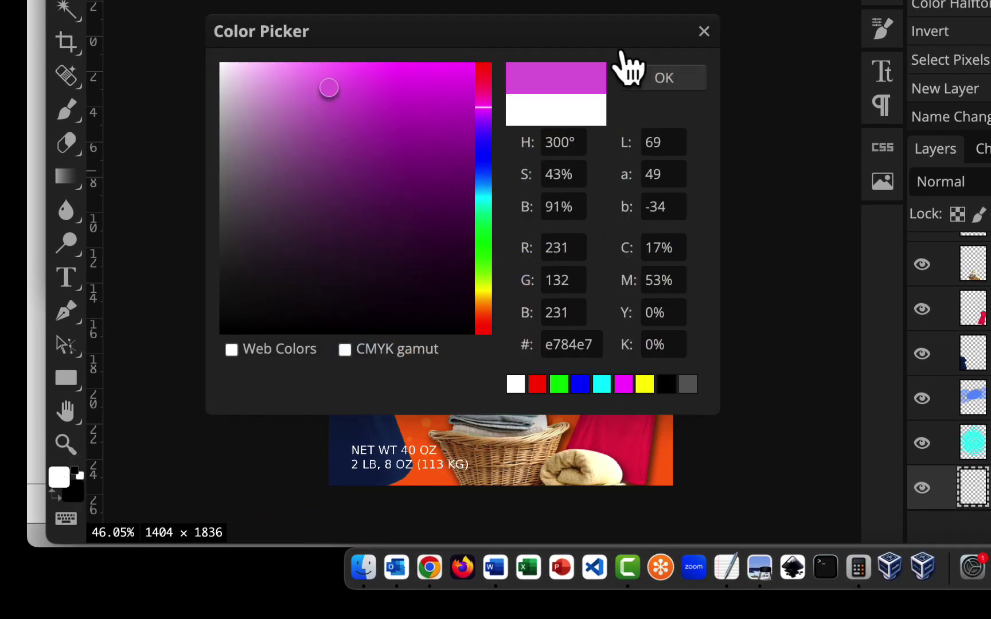
left_click(685, 80)
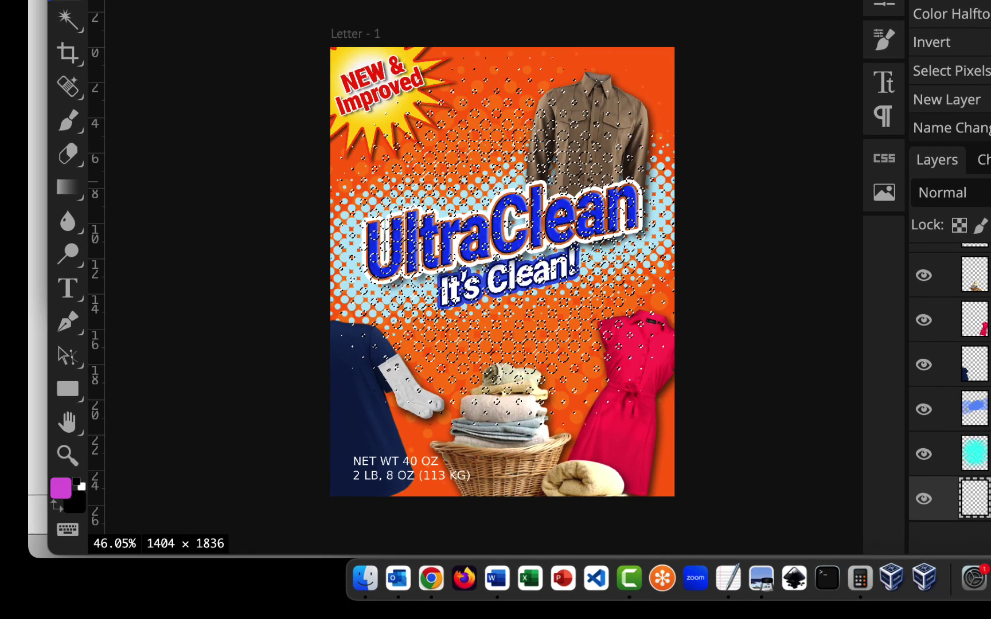
Fill the halftone dot selection with the foreground colour in Normal mode at 100% opacity, and deselect it
left_click(133, 25)
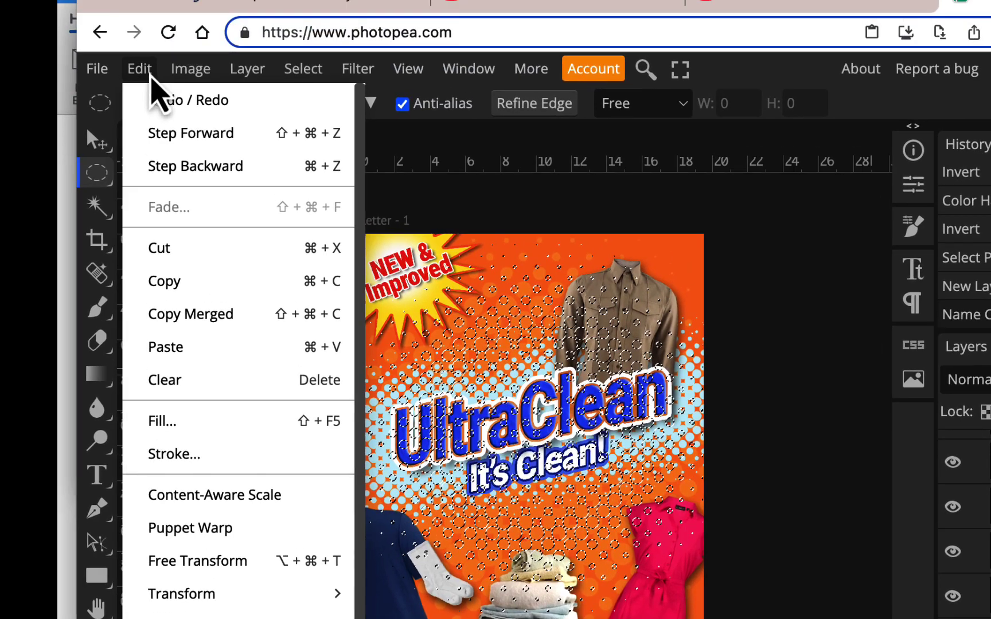
left_click(192, 421)
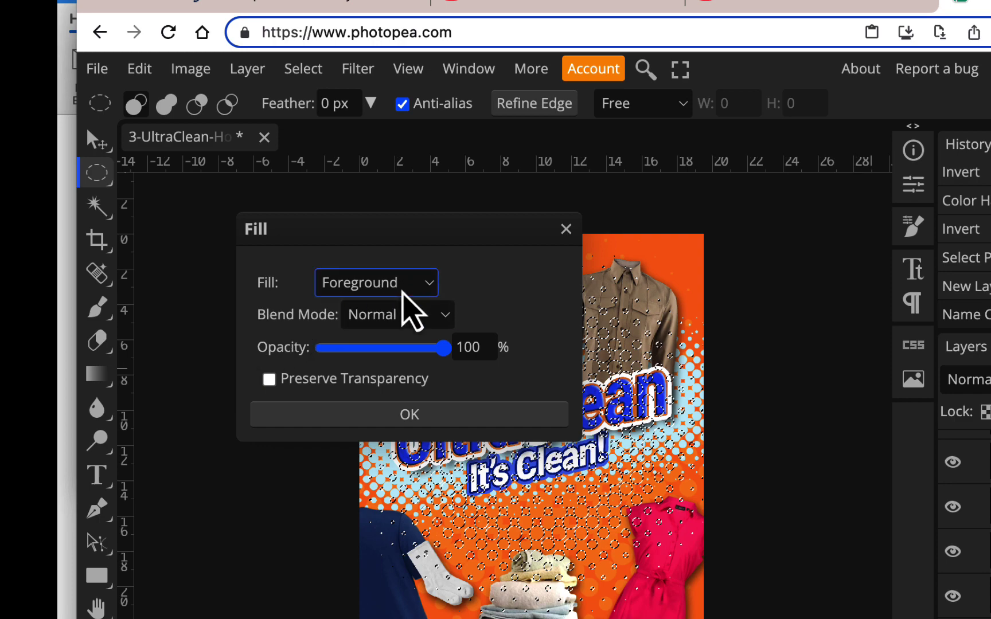
left_click(415, 414)
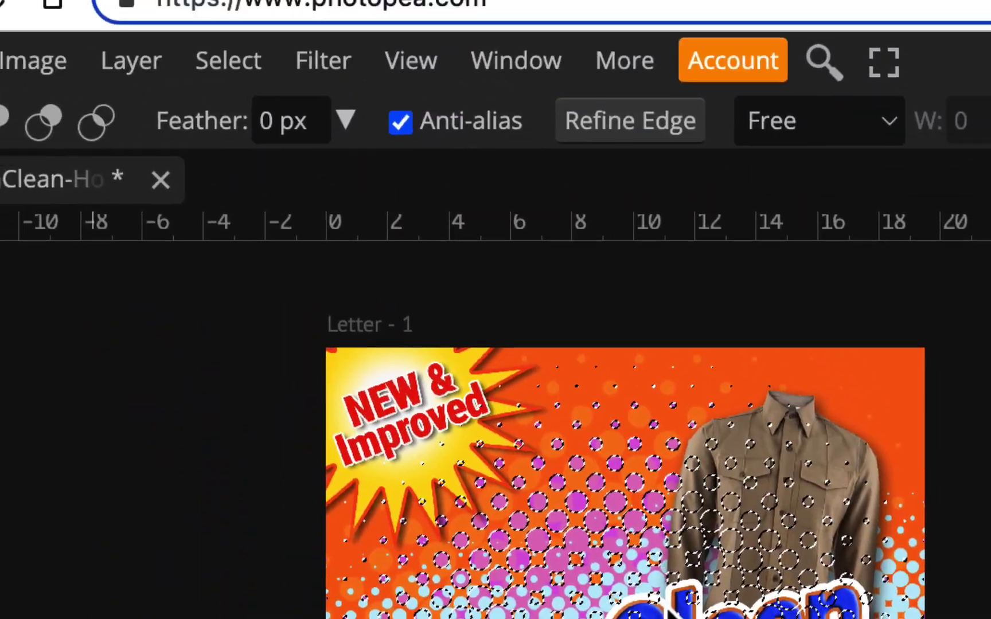
key("super+d")
left_click(249, 62)
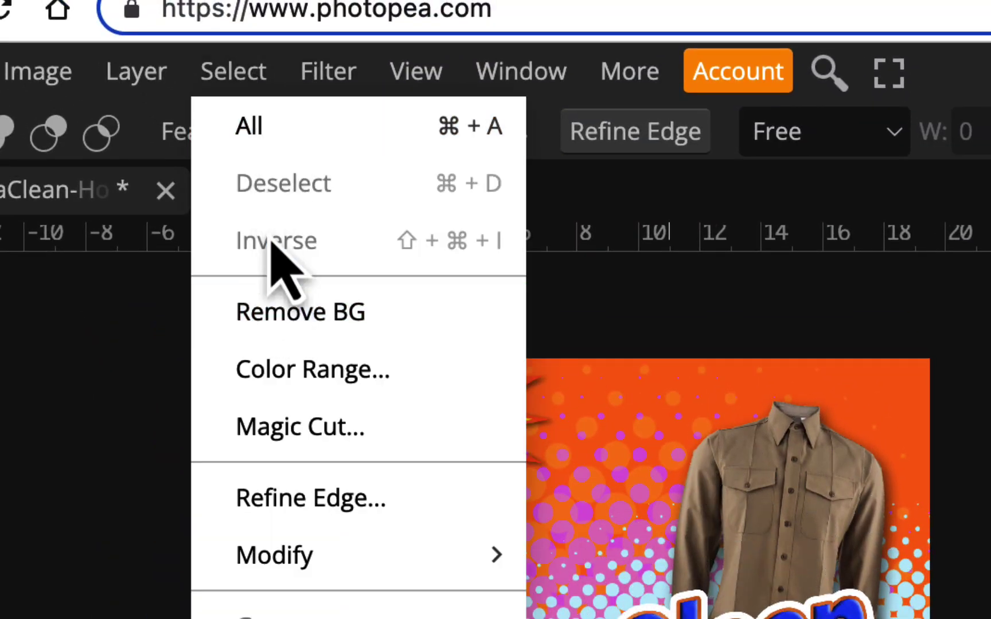
Free-transform the practice dots, resizing and repositioning them into a small cluster behind the beige shirt near the package's upper edge
key("v")
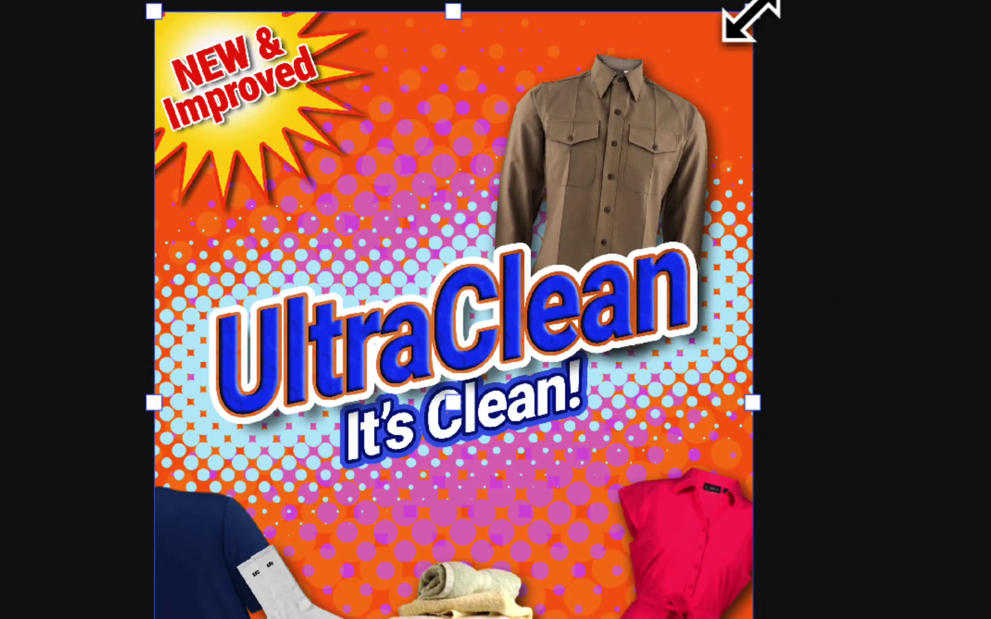
left_click_drag(753, 12, 916, 1)
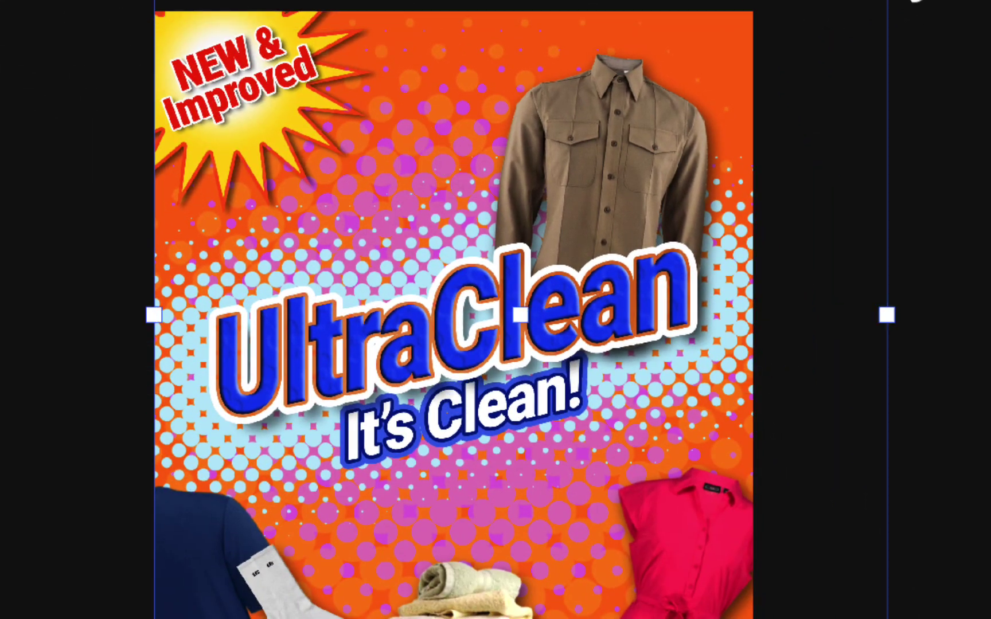
key("ctrl+z")
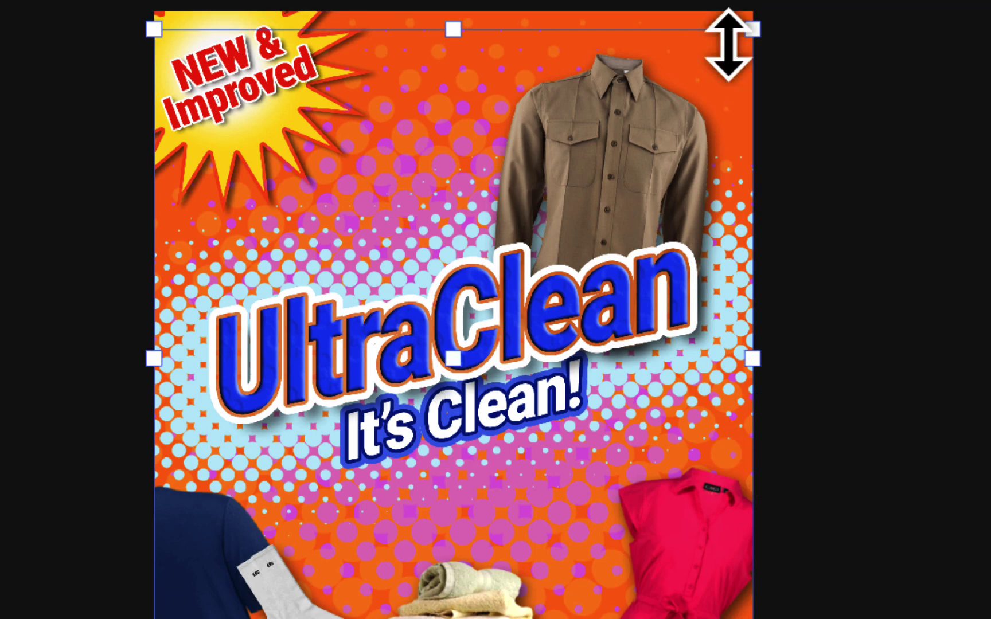
left_click_drag(751, 13, 821, 1)
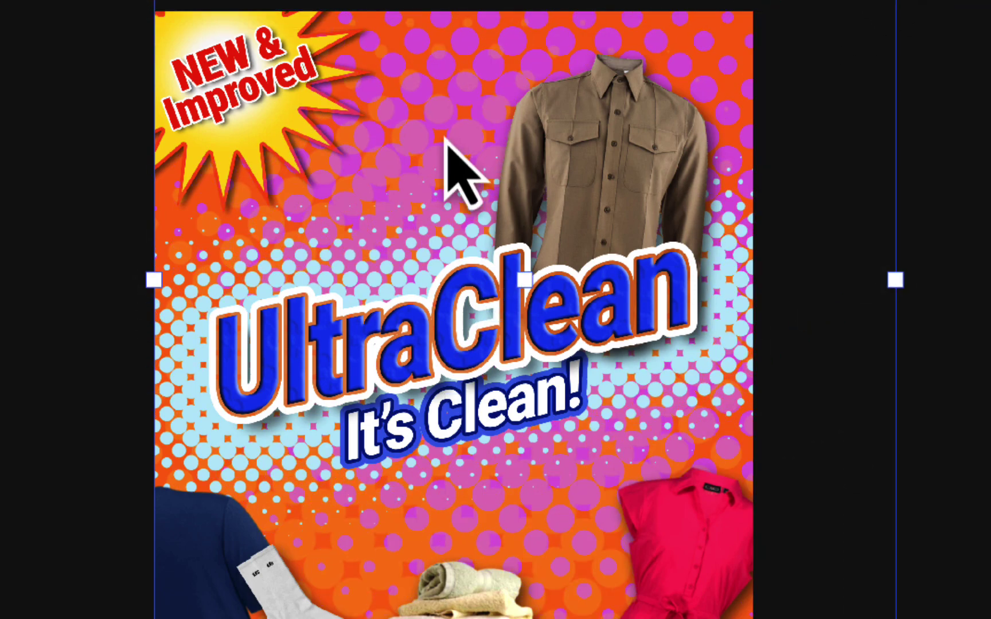
left_click_drag(443, 173, 487, 165)
left_click_drag(483, 353, 410, 310)
left_click_drag(351, 539, 593, 95)
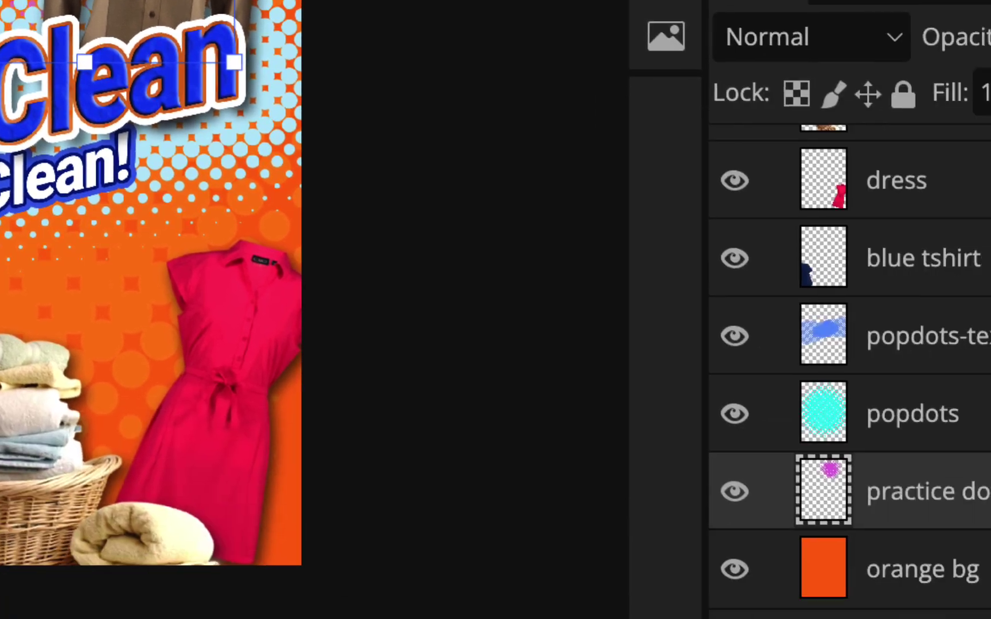
Delete the practice dots layer and display the Alpha 3 channel on its own
left_click(902, 500)
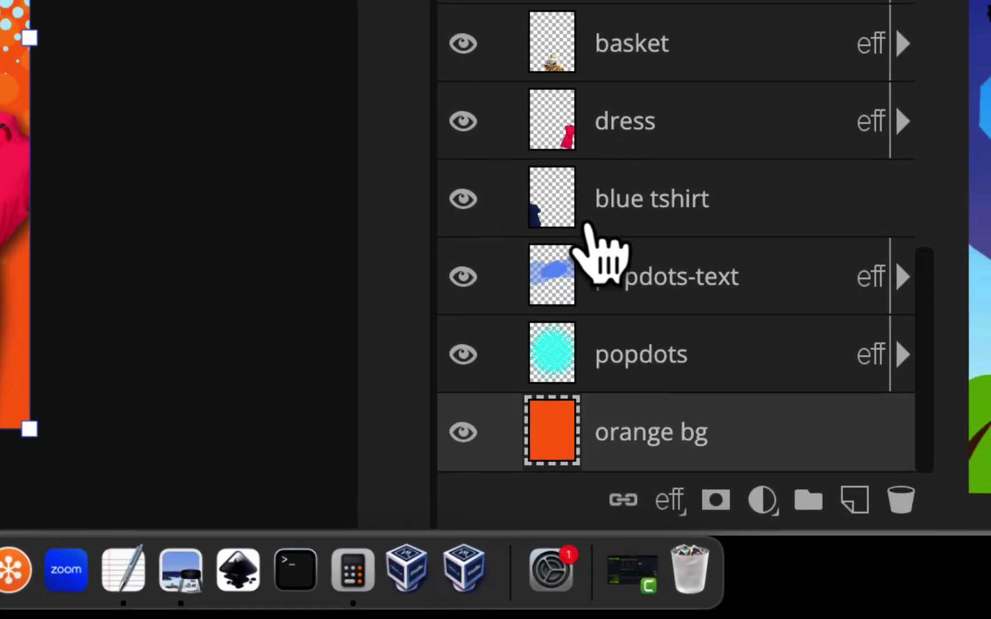
left_click(674, 1)
left_click(660, 344)
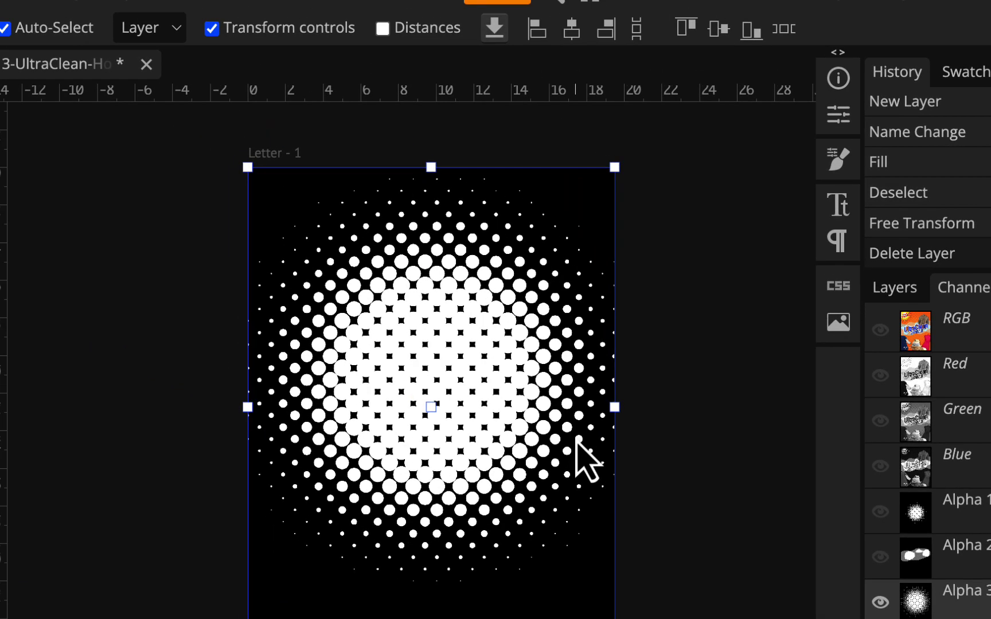
Activate the RGB composite so the full-colour package design is displayed, and return to the layer list
left_click(895, 287)
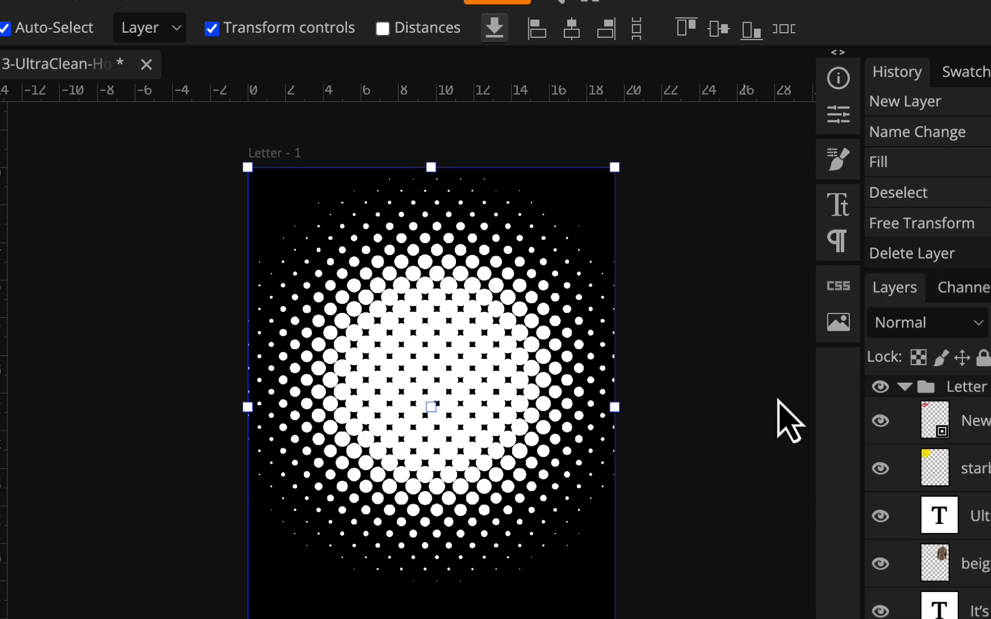
left_click(739, 425)
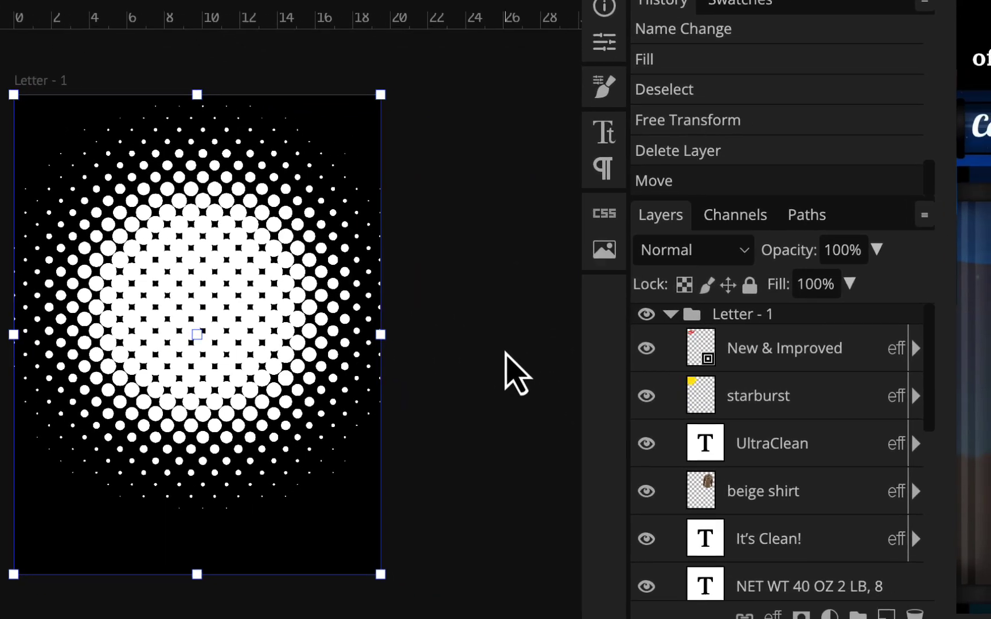
left_click(903, 264)
left_click(803, 257)
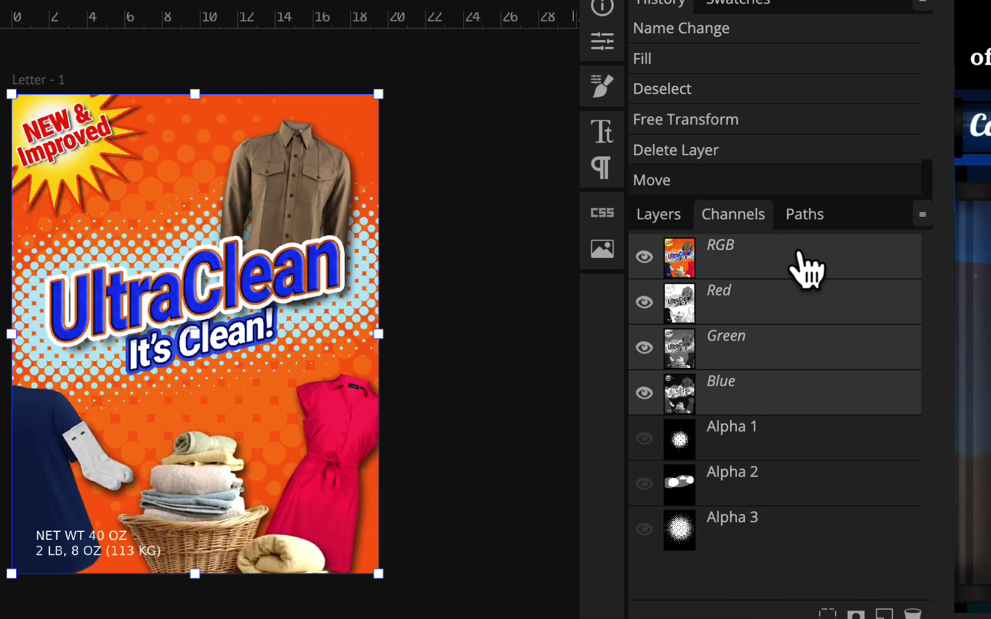
left_click(663, 215)
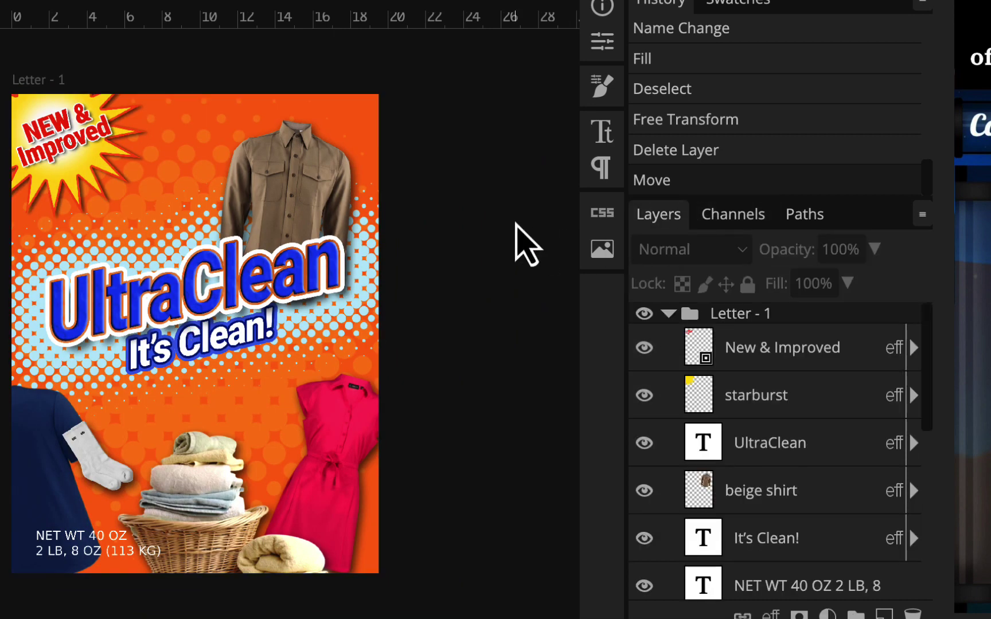
Create a new alpha channel and lasso a large irregular blob-shaped selection in the middle of it
left_click(751, 230)
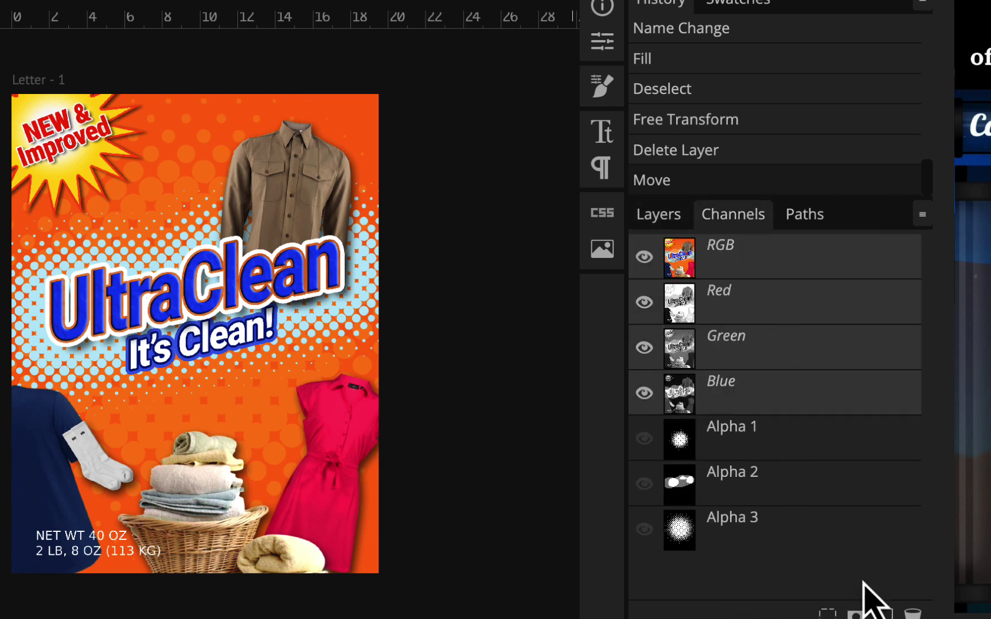
left_click(884, 614)
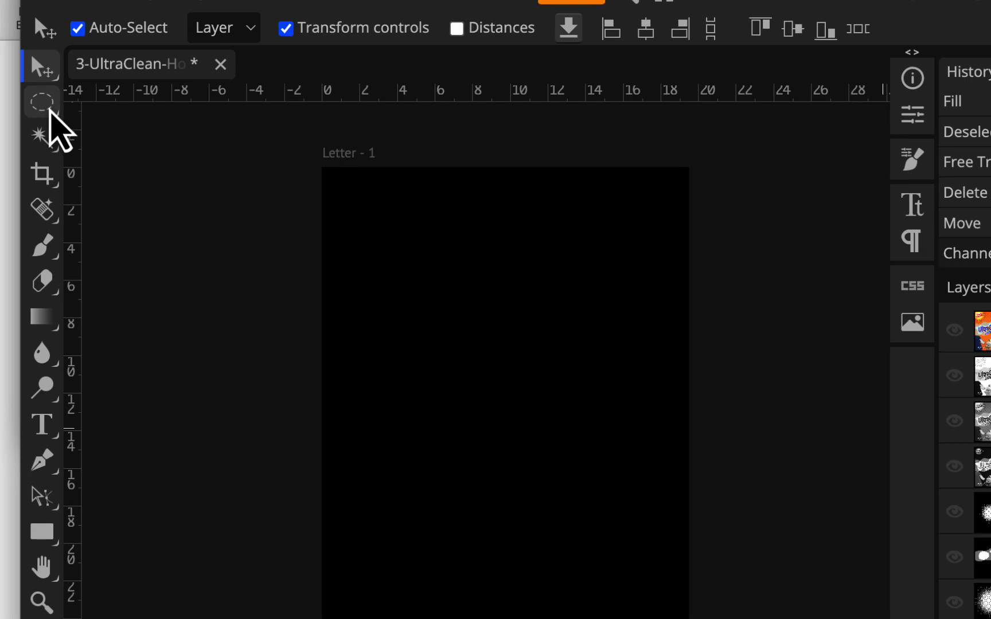
left_click(50, 111)
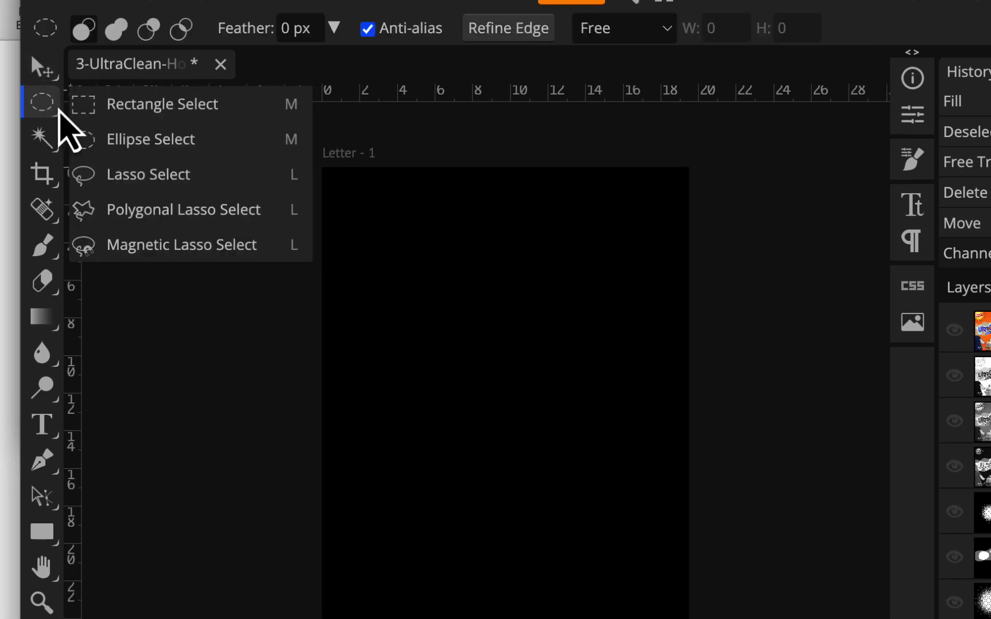
left_click(156, 174)
mouse_move(411, 300)
left_mouse_down()
mouse_move(621, 309)
mouse_move(568, 425)
mouse_move(599, 483)
mouse_move(500, 526)
mouse_move(458, 426)
mouse_move(409, 429)
mouse_move(373, 395)
mouse_move(539, 293)
mouse_move(435, 324)
mouse_move(418, 318)
mouse_move(418, 295)
left_mouse_up()
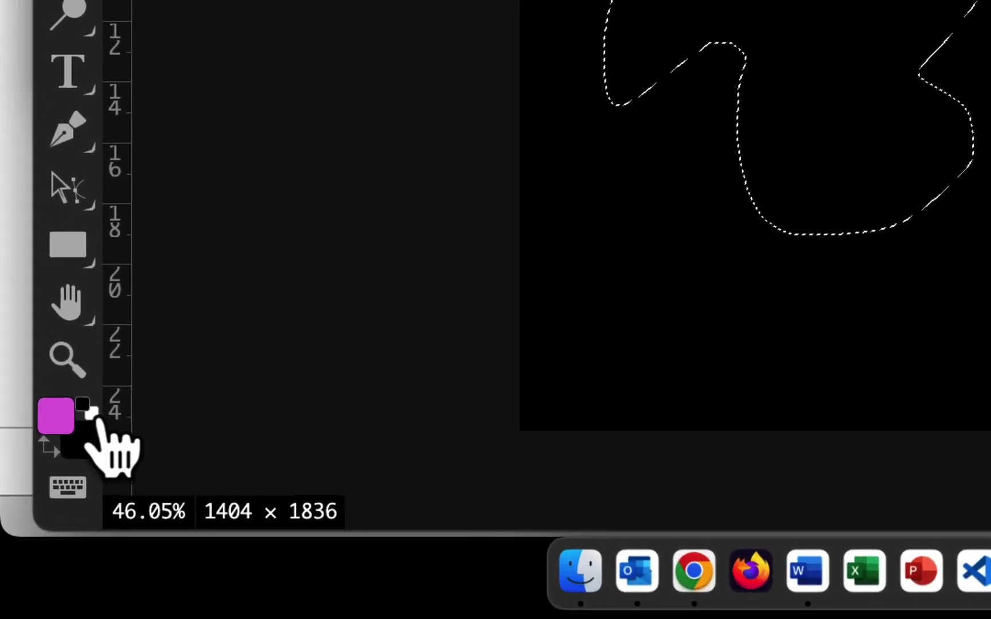
Fill the lassoed blob with white as the foreground colour, using reset and swapped default colours, and deselect it
left_click(92, 413)
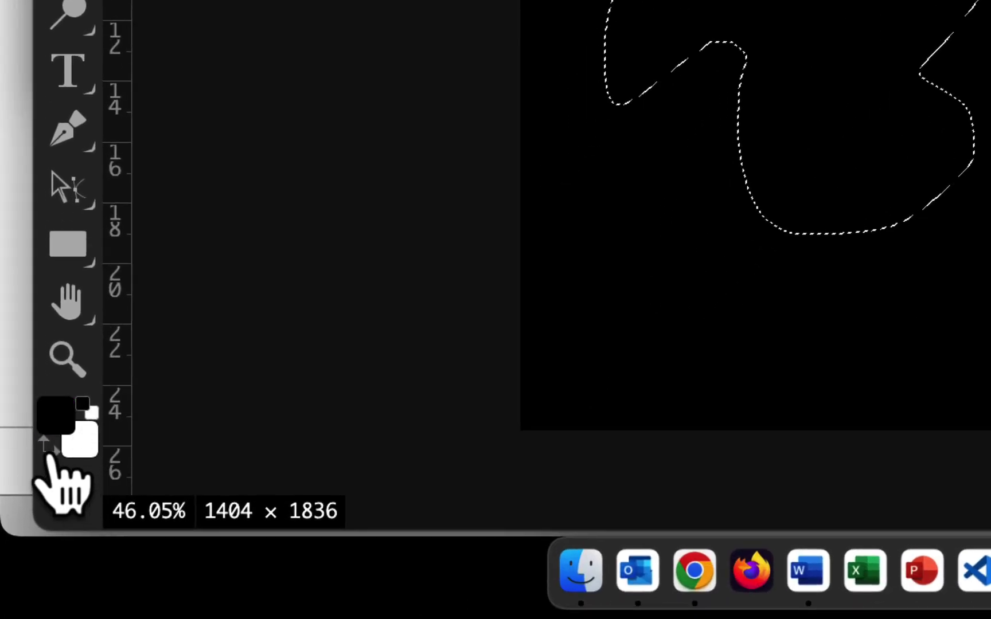
left_click(48, 450)
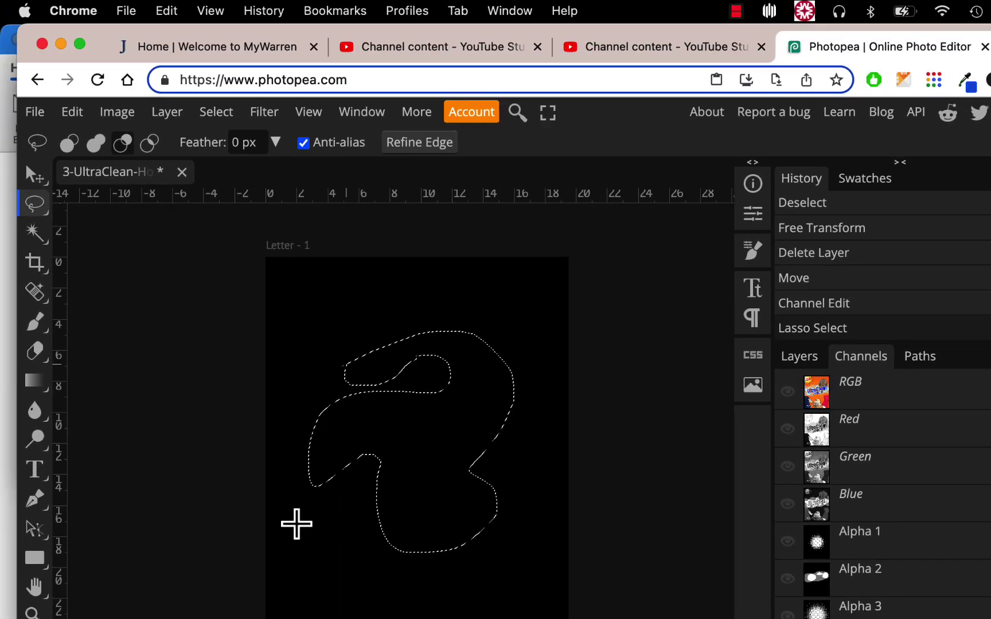
key("alt+BackSpace")
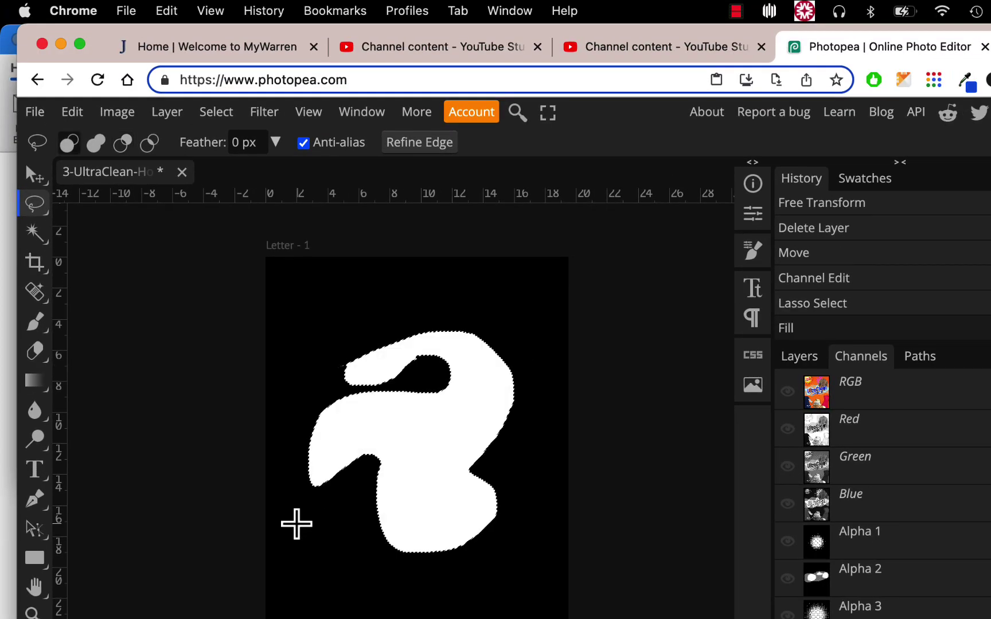
key("super+d")
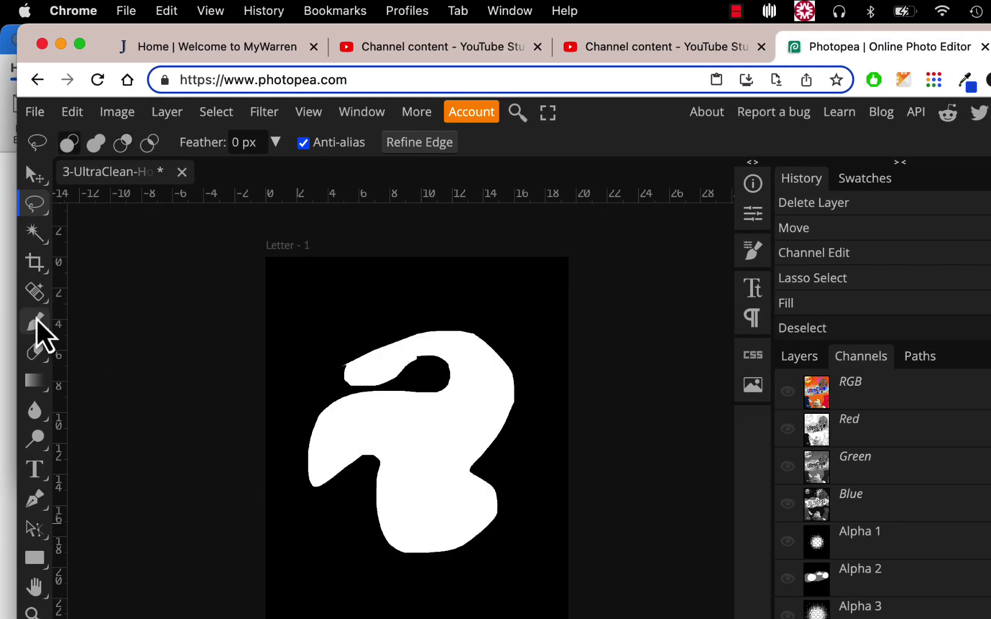
left_click(264, 113)
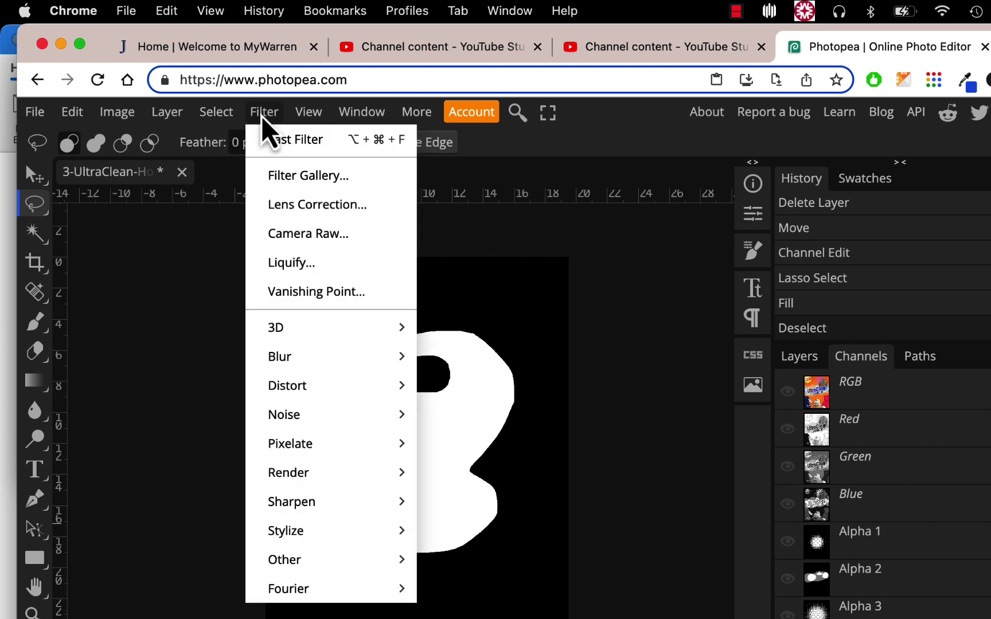
mouse_move(292, 362)
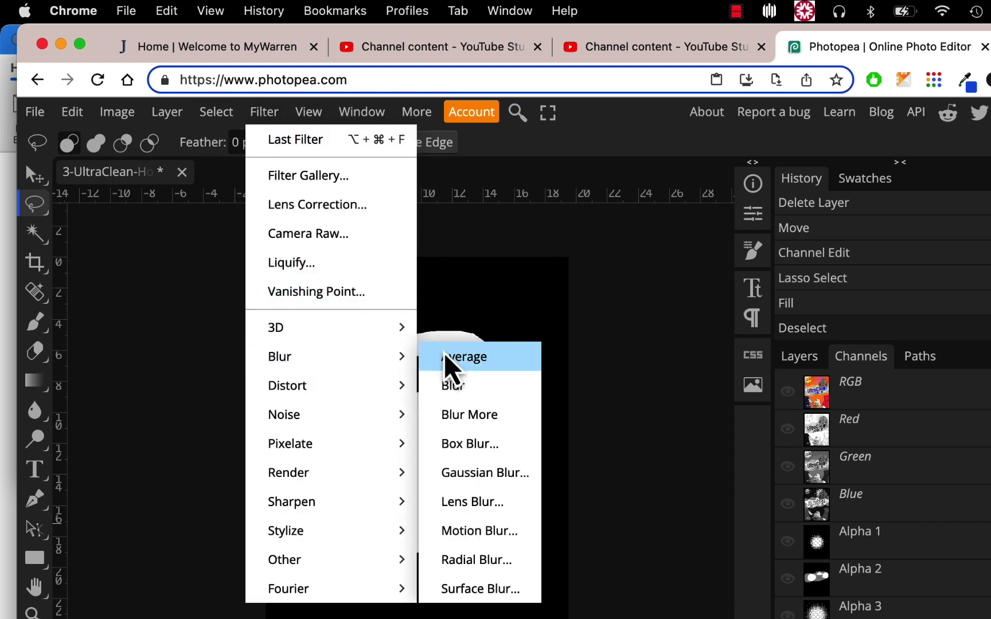
left_click(465, 476)
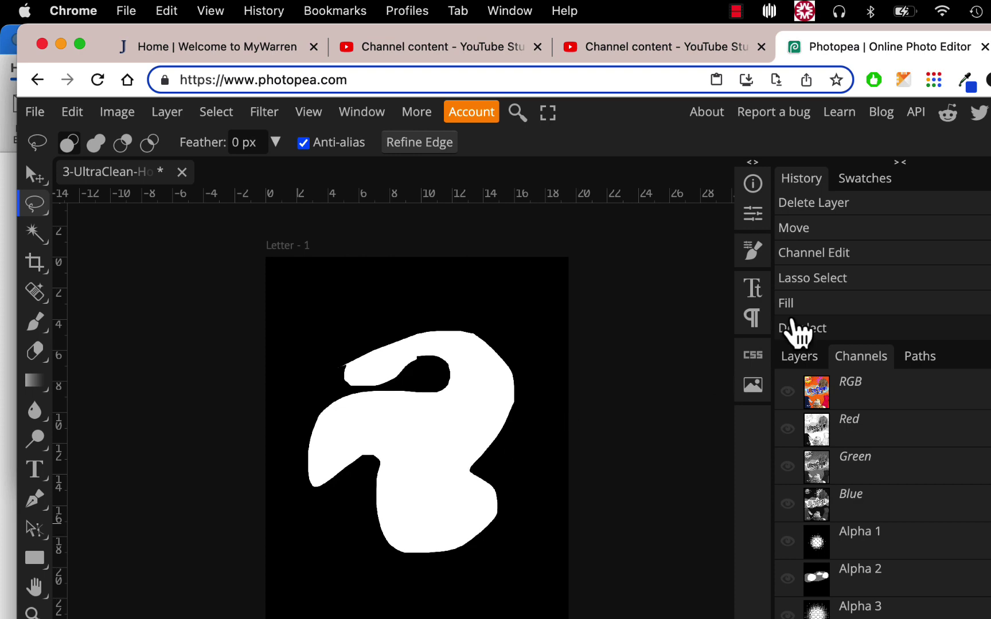
Select the orange bg layer in the layer list
left_click(800, 357)
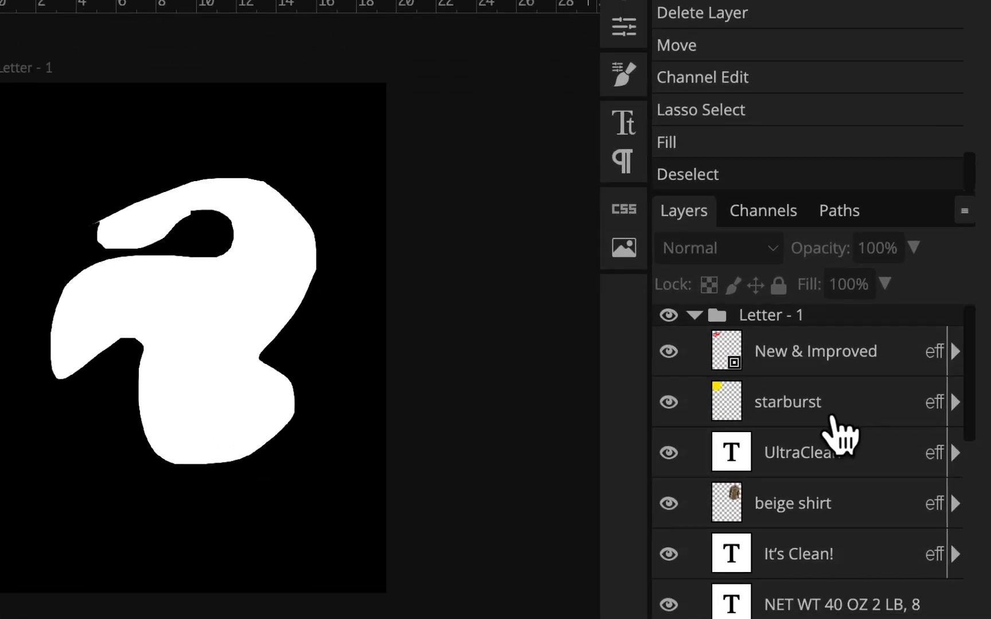
scroll(878, 516, "down", 5)
left_click(780, 571)
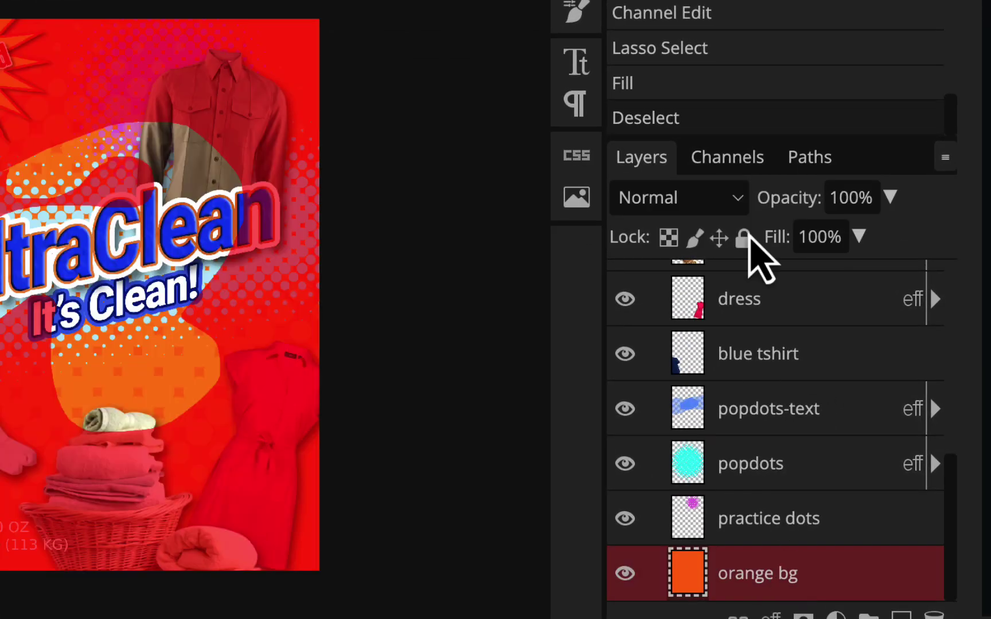
Isolate the Alpha 4 channel and apply a Gaussian Blur with a 64 px radius to its white blob
left_click(748, 167)
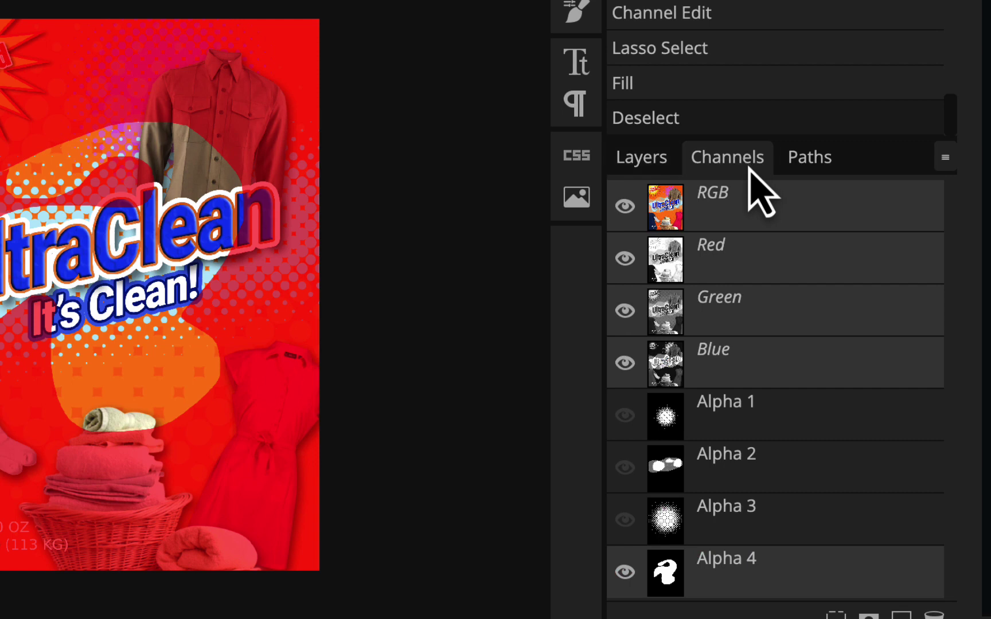
left_click(772, 568)
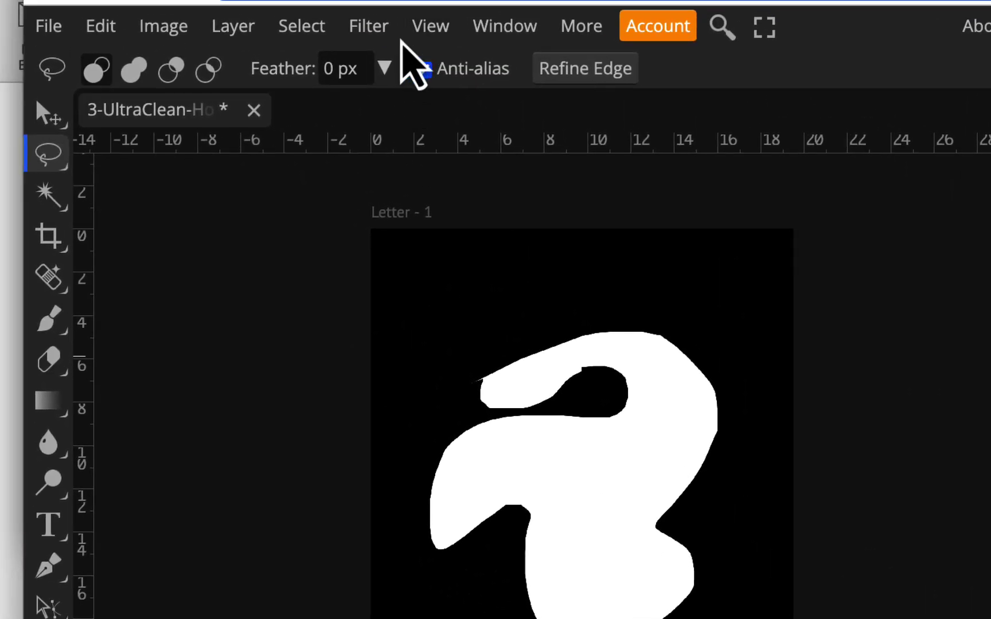
left_click(377, 33)
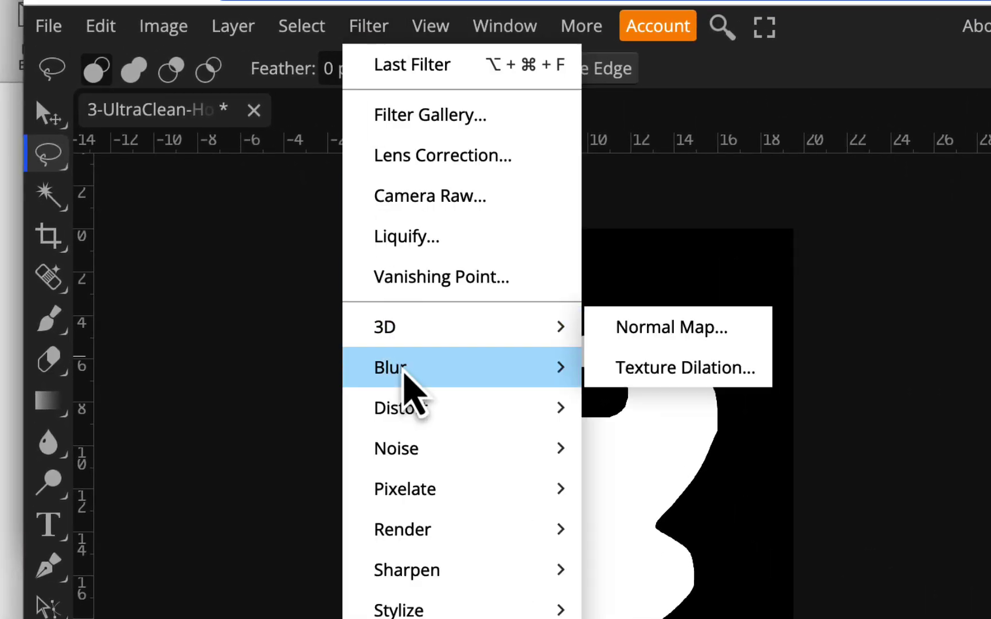
mouse_move(404, 373)
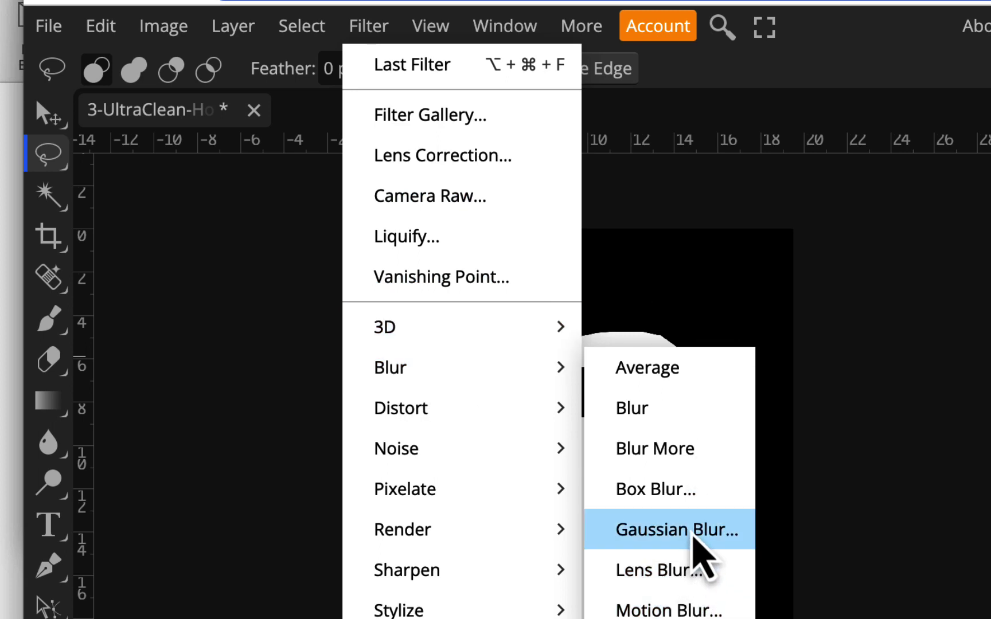
left_click(693, 537)
left_click_drag(567, 204, 675, 211)
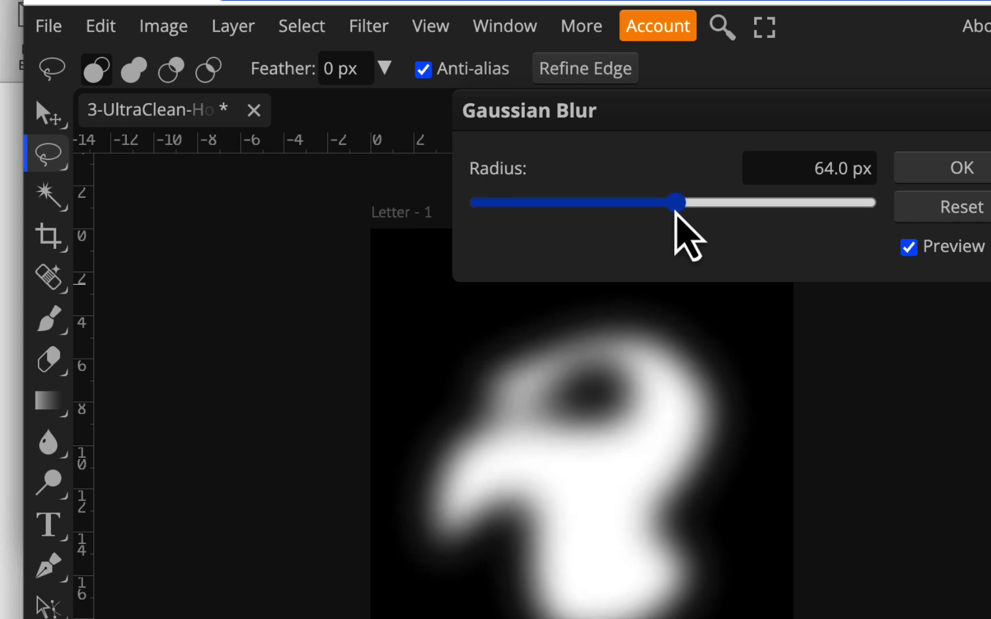
key("Return")
left_click(775, 247)
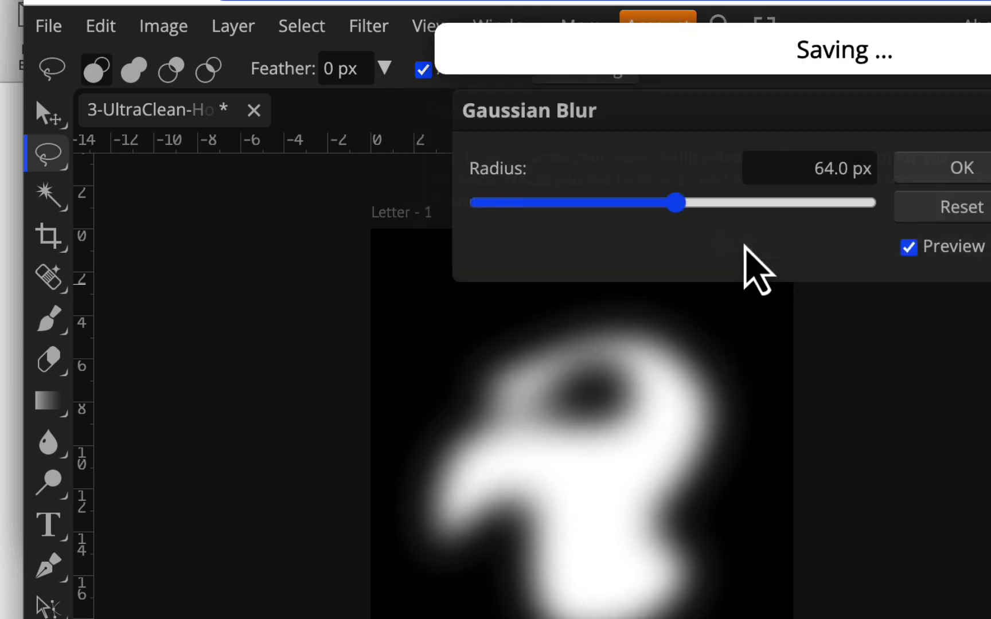
left_click(955, 165)
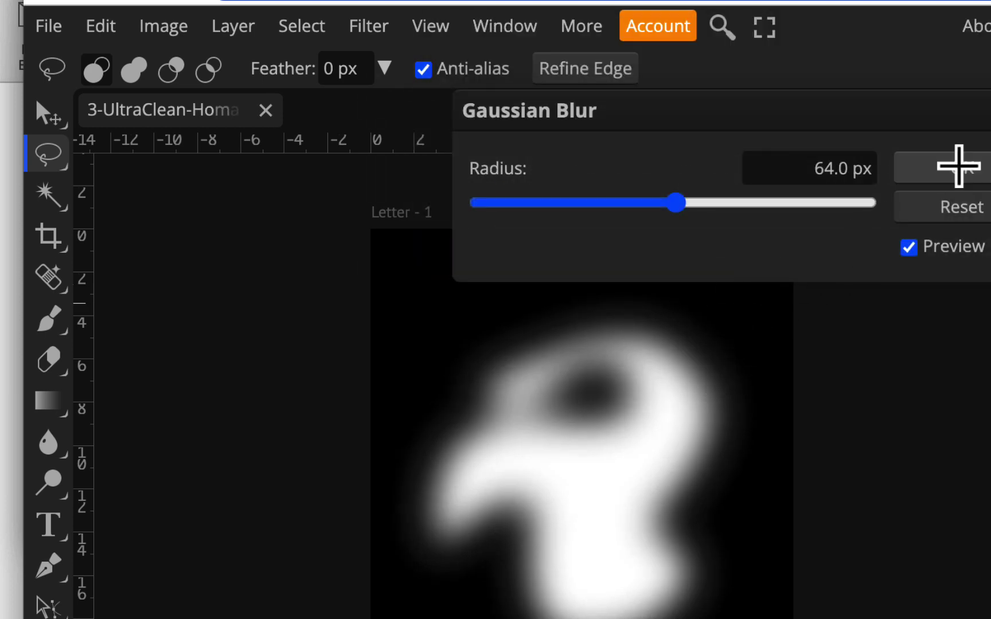
Invert the blurred Alpha 4 channel so the soft blob is black on white
left_click(172, 25)
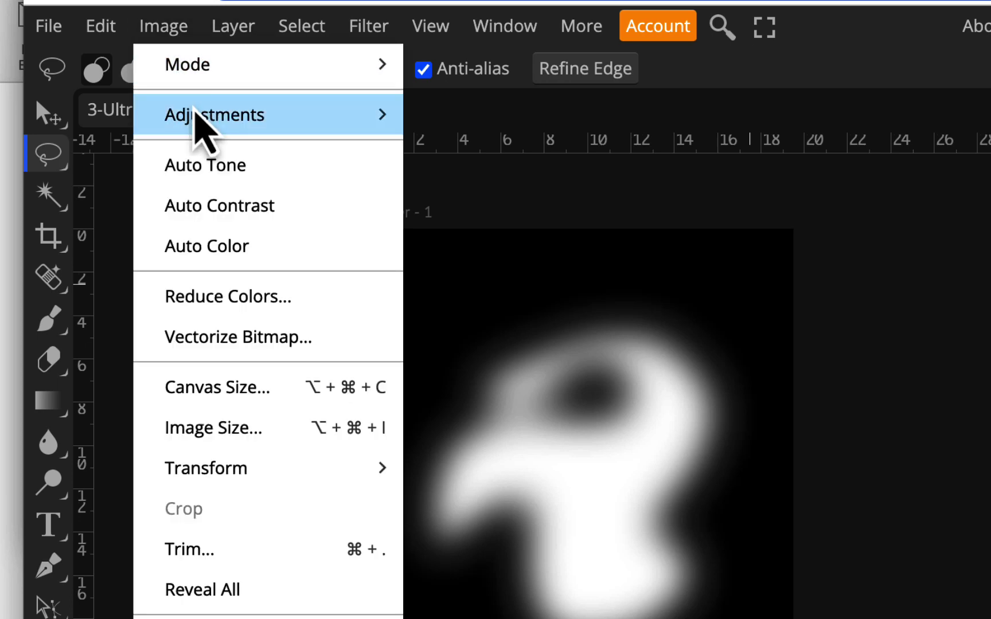
mouse_move(198, 117)
left_click(485, 493)
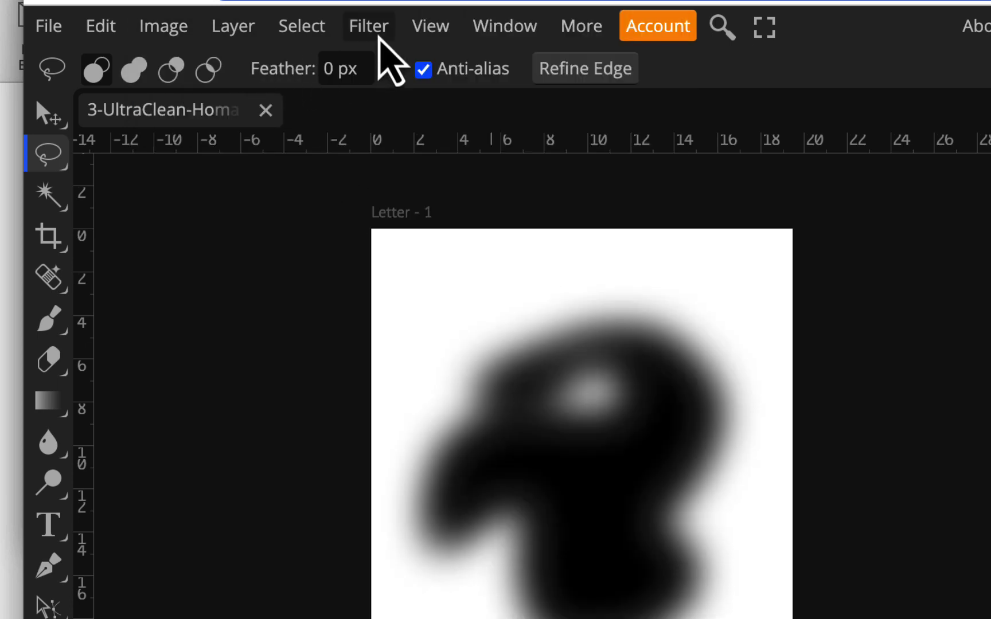
Apply a Color Halftone to the inverted blob with a 50 px radius and all three angles set to 45°
left_click(377, 30)
mouse_move(443, 512)
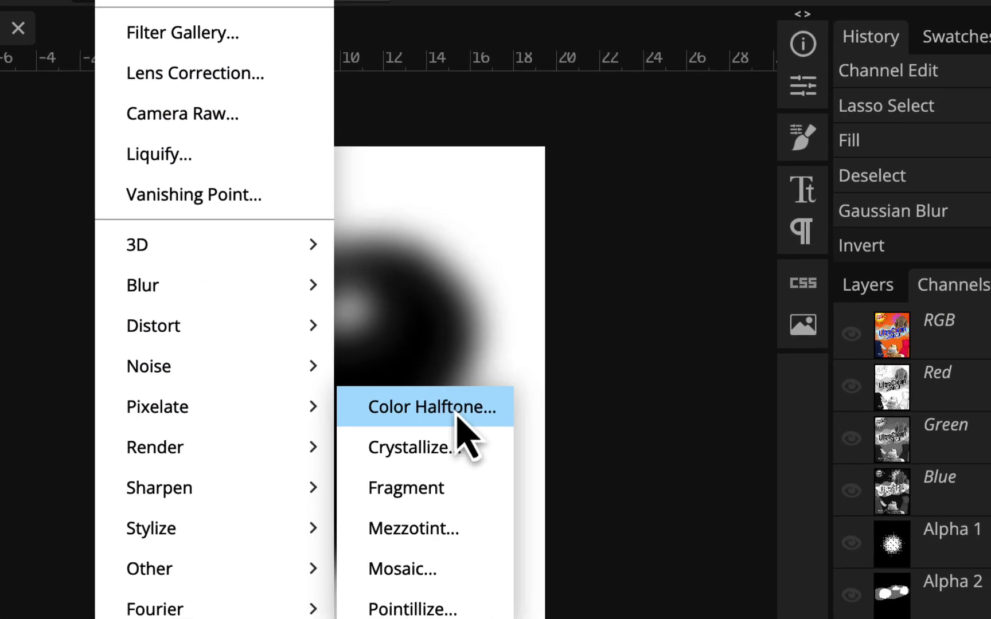
left_click(610, 462)
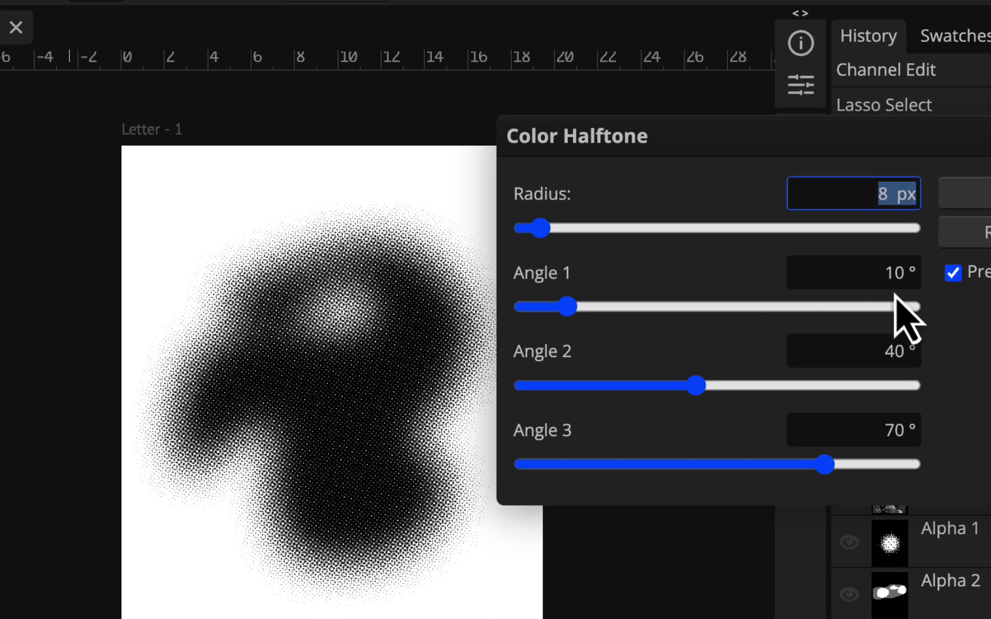
double_click(889, 272)
key("Tab")
type("45")
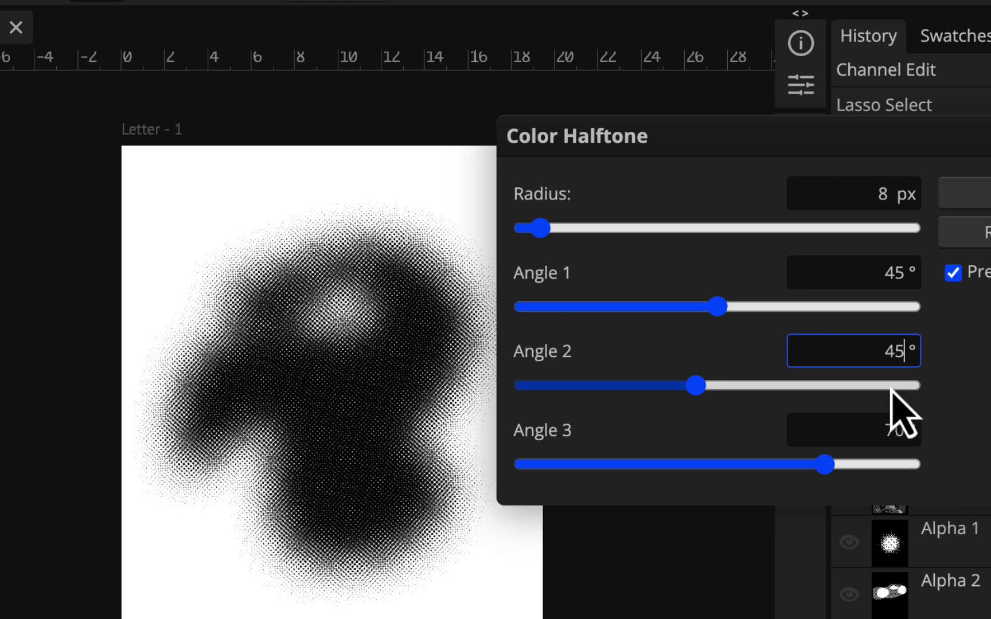
key("Tab")
type("45")
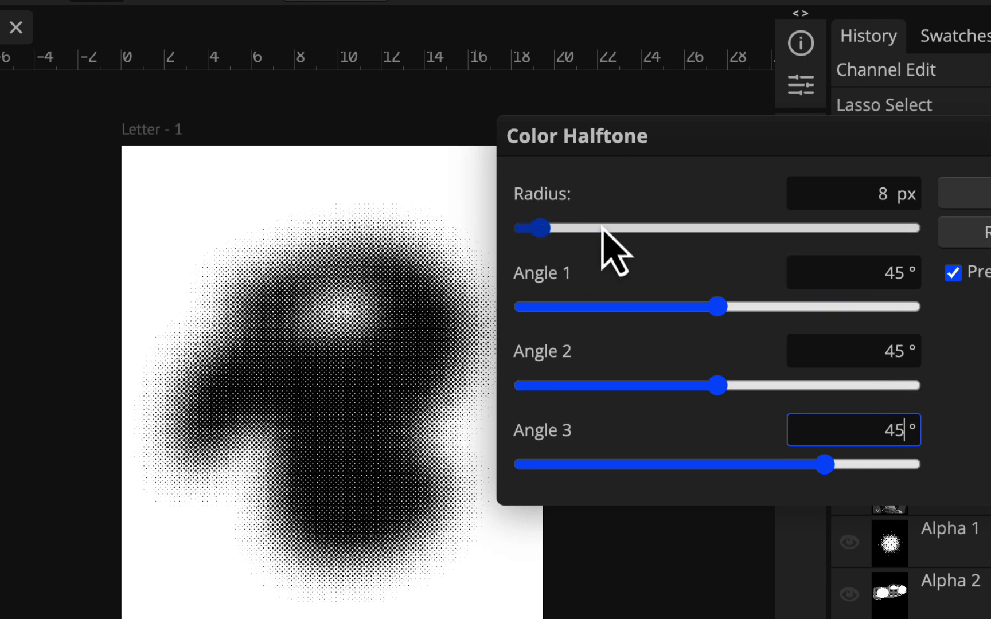
left_click_drag(602, 229, 710, 228)
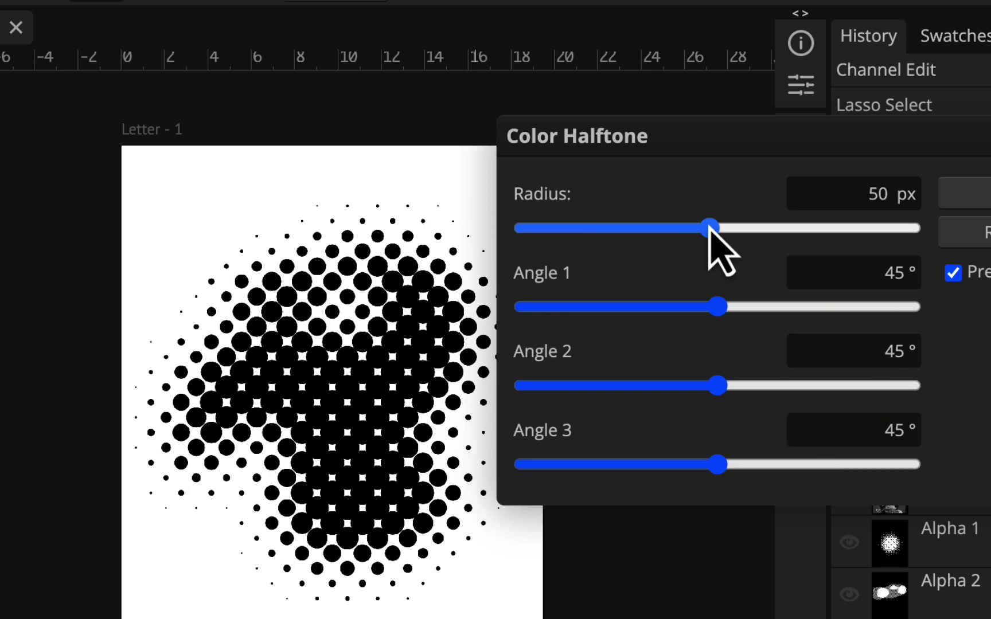
left_click(976, 200)
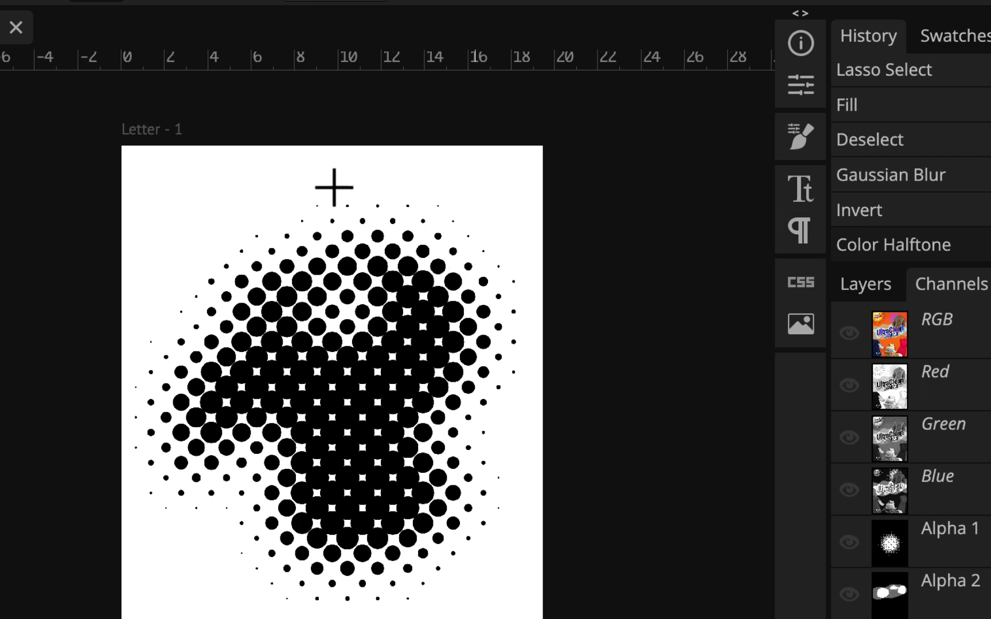
Invert the halftoned Alpha 4 channel to white dots on black and load the dots as a selection
left_click(23, 1)
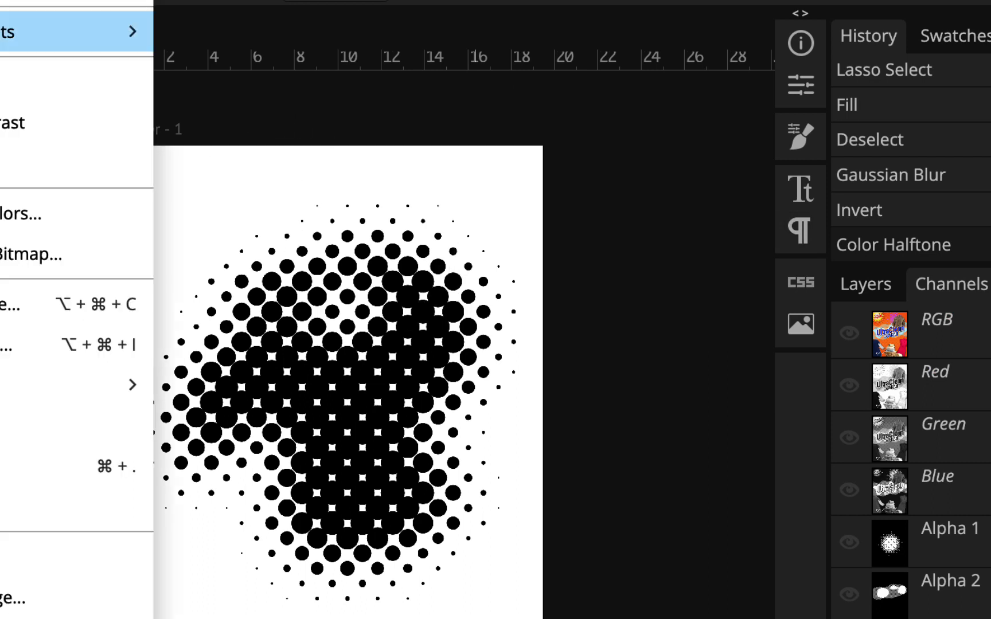
mouse_move(86, 32)
left_click(247, 413)
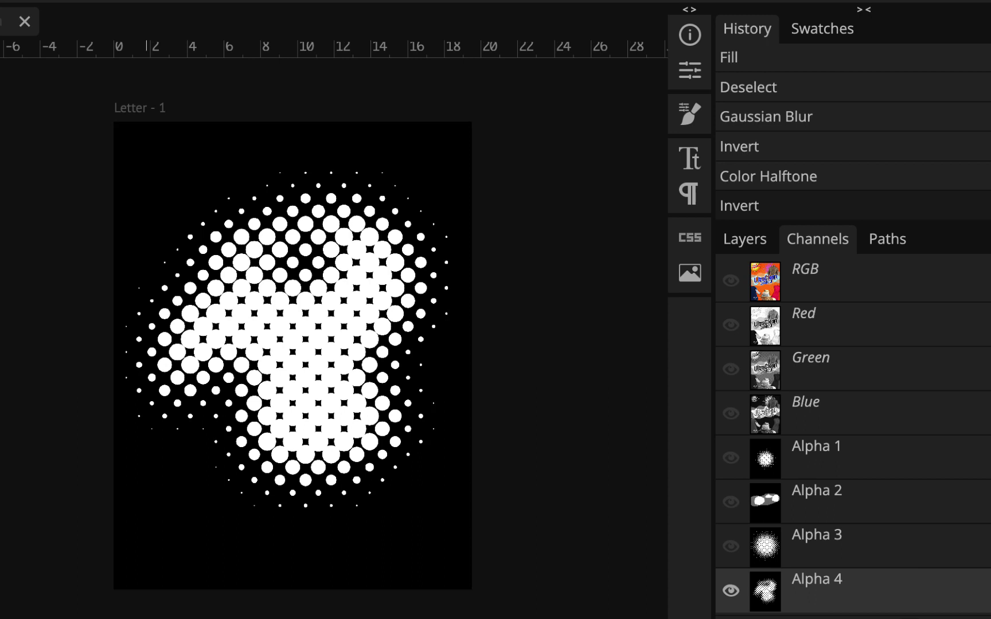
left_click(766, 591, "ctrl")
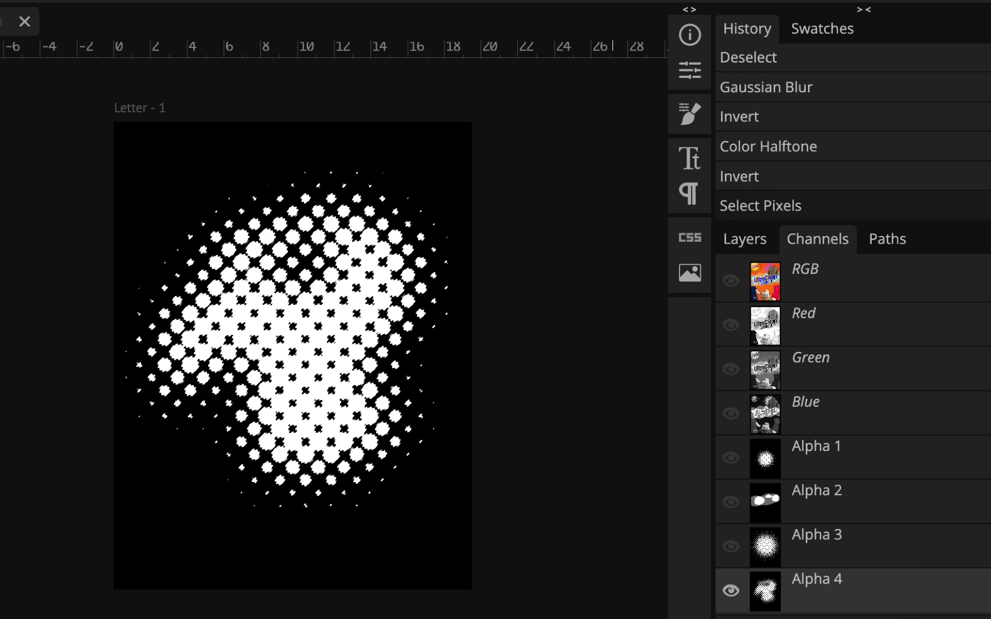
Activate the RGB composite with the dot selection kept, and return to the layer list
left_click(763, 241)
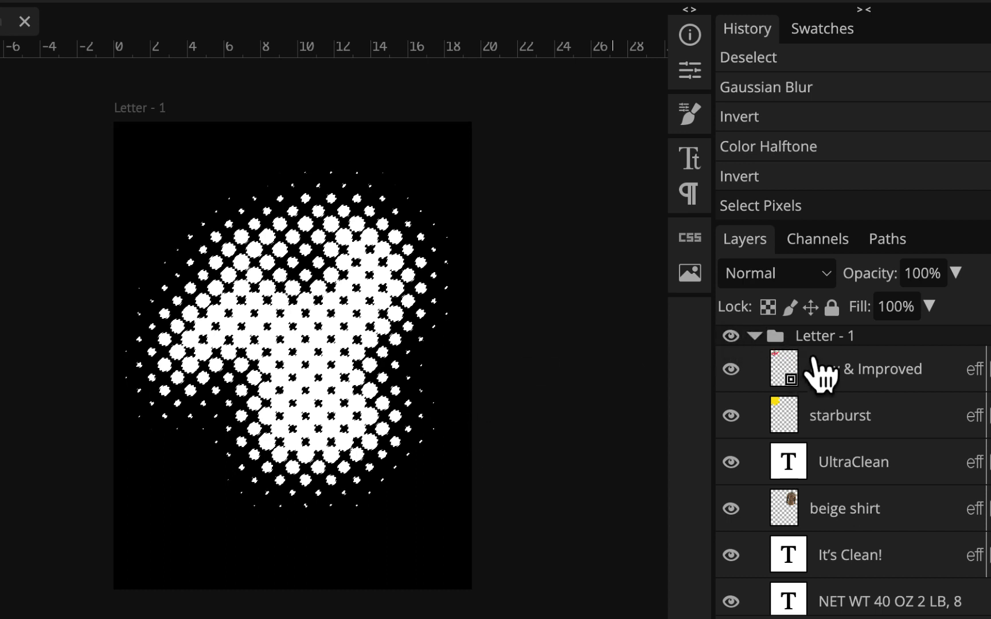
left_click(817, 238)
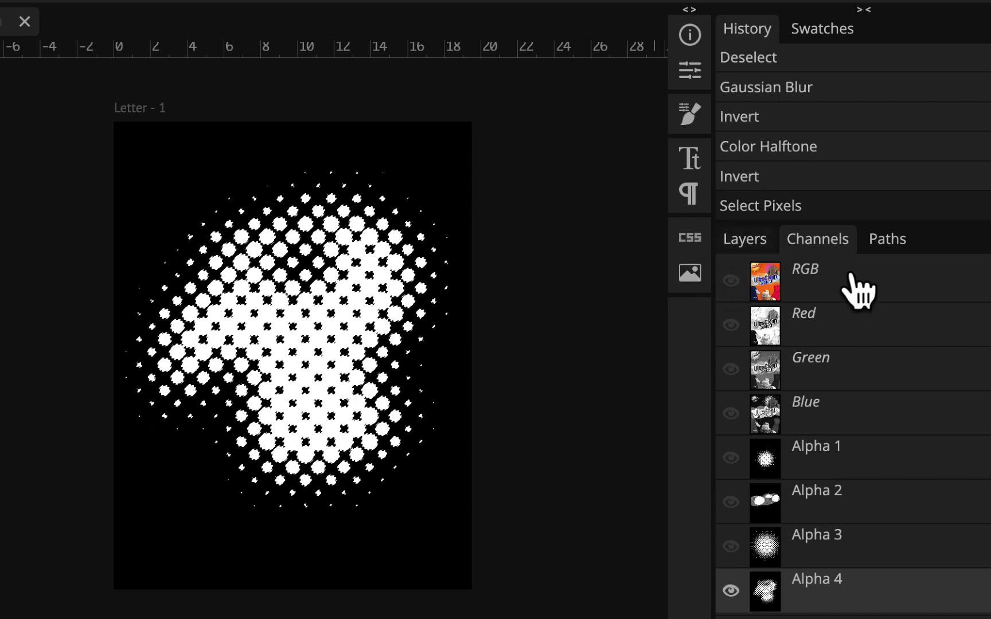
left_click(860, 294)
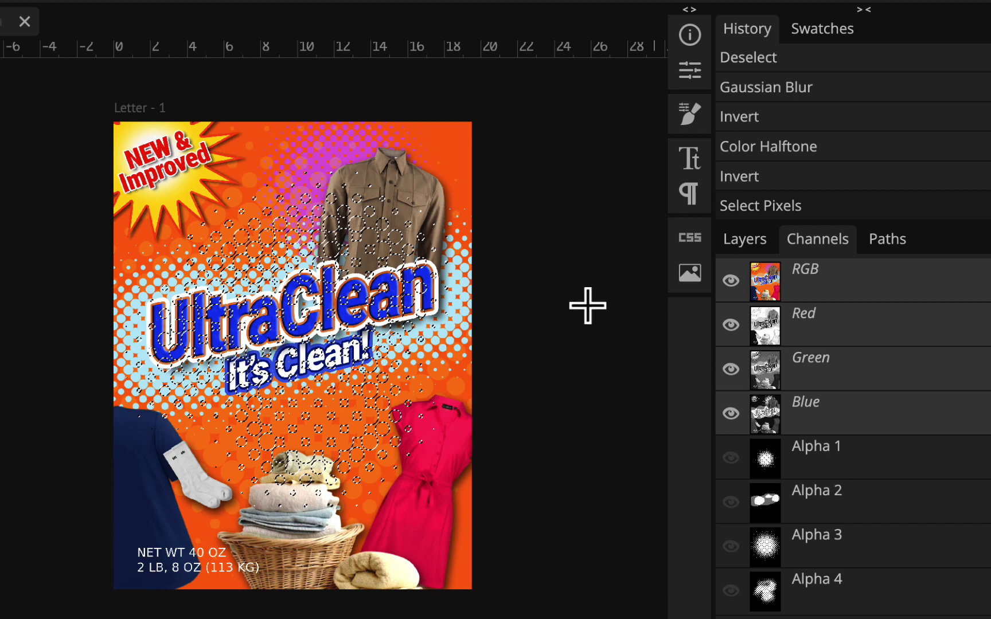
left_click(743, 241)
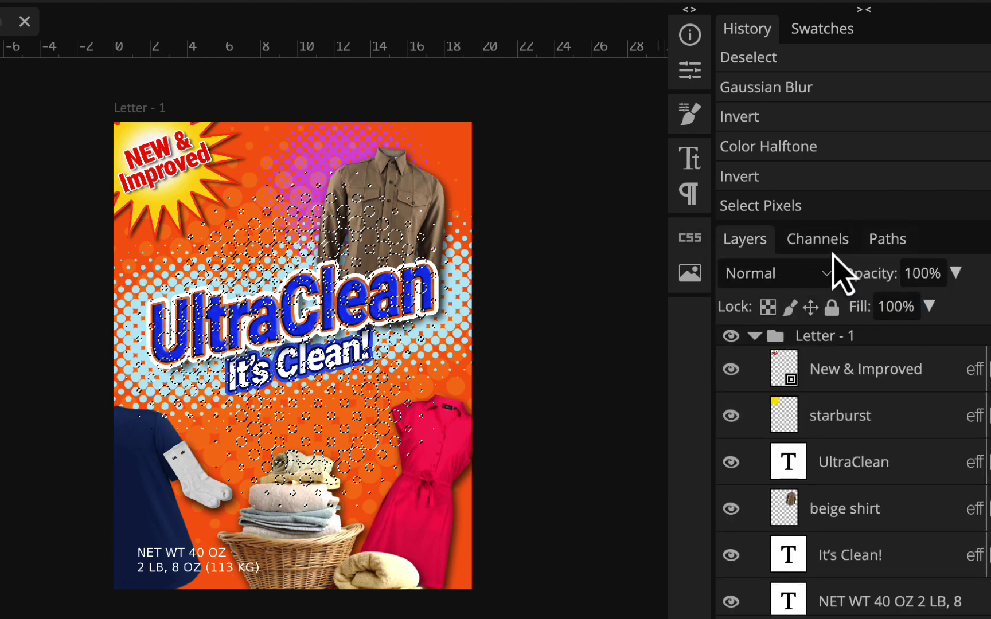